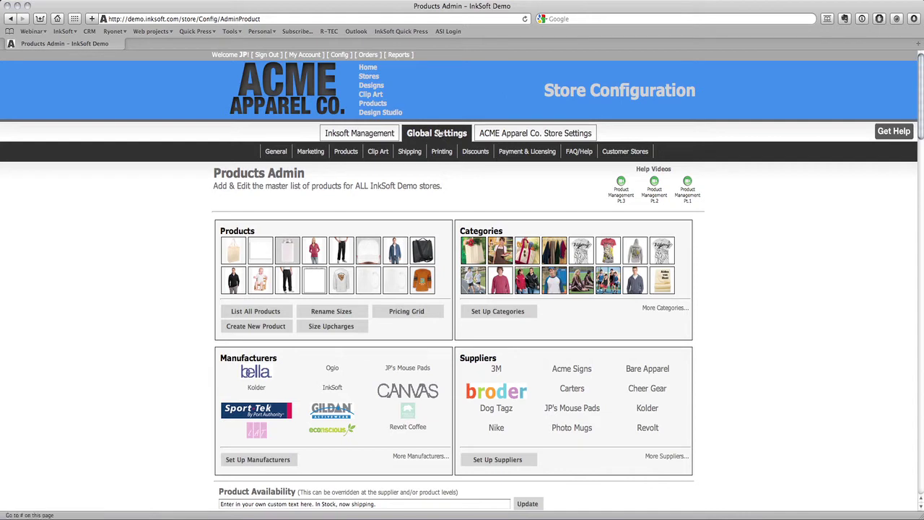
Step: Open the category setup page of the global product administration
{"action": "mouse_move", "coordinate": [352, 153]}
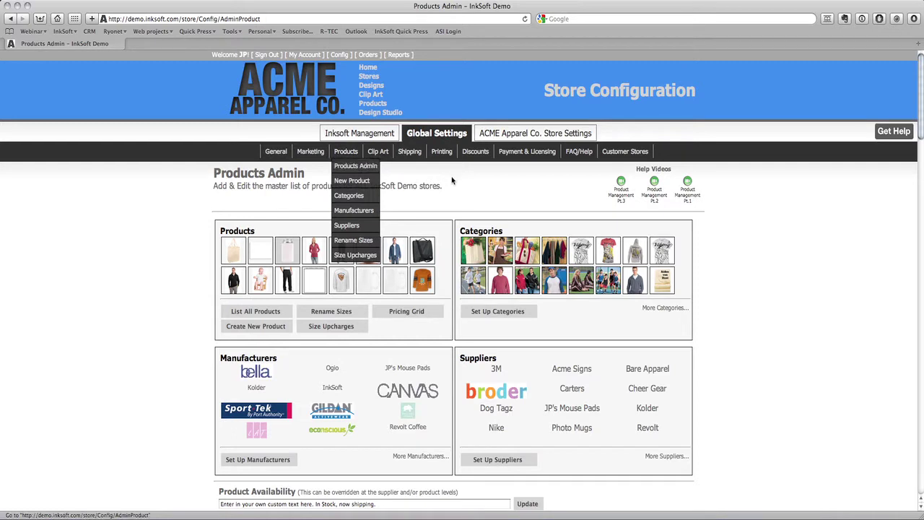
{"action": "left_click", "coordinate": [525, 315]}
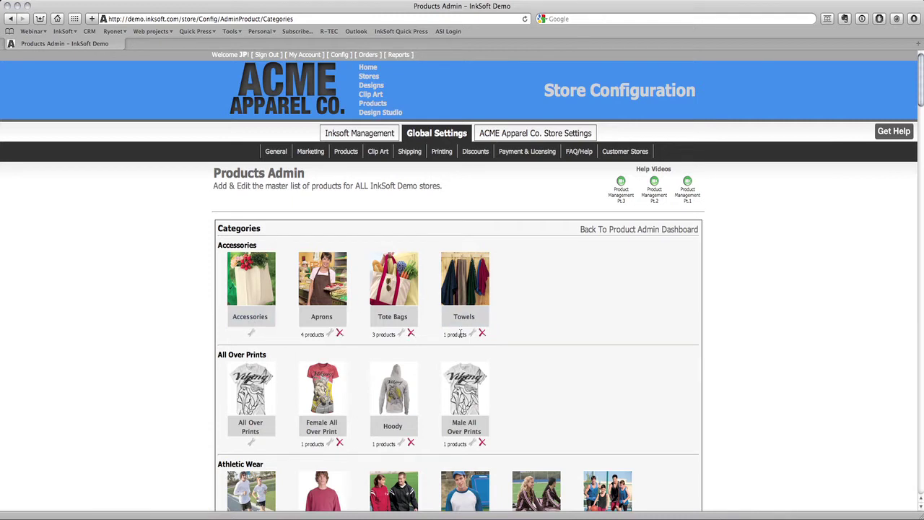
Step: View the management pages of the Male All Over Prints and Zip Sweatshirts categories and return to the category list
{"action": "scroll", "coordinate": [495, 334], "scroll_direction": "down", "scroll_amount": 3}
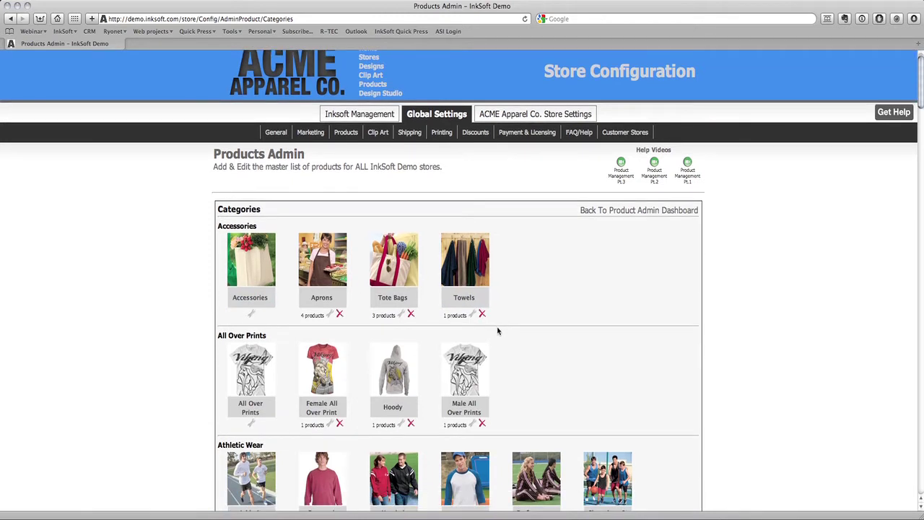
{"action": "scroll", "coordinate": [497, 333], "scroll_direction": "down", "scroll_amount": 3}
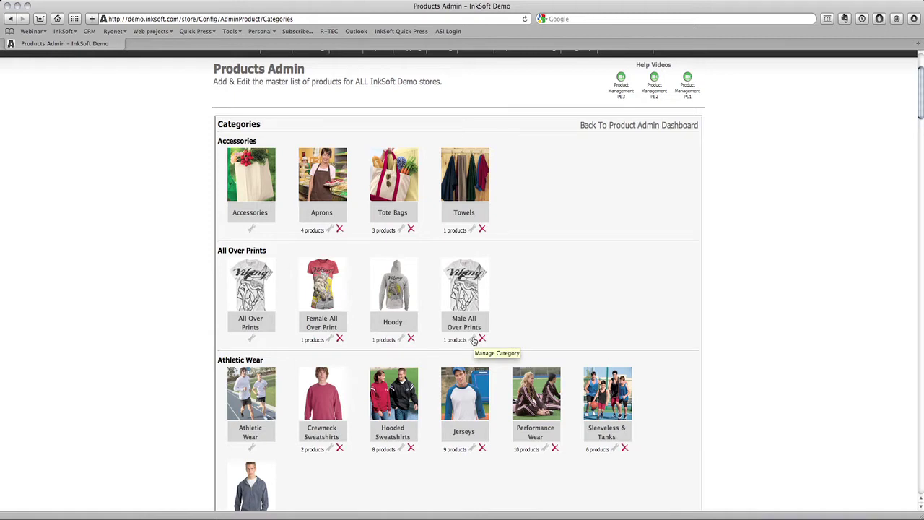
{"action": "left_click", "coordinate": [473, 340]}
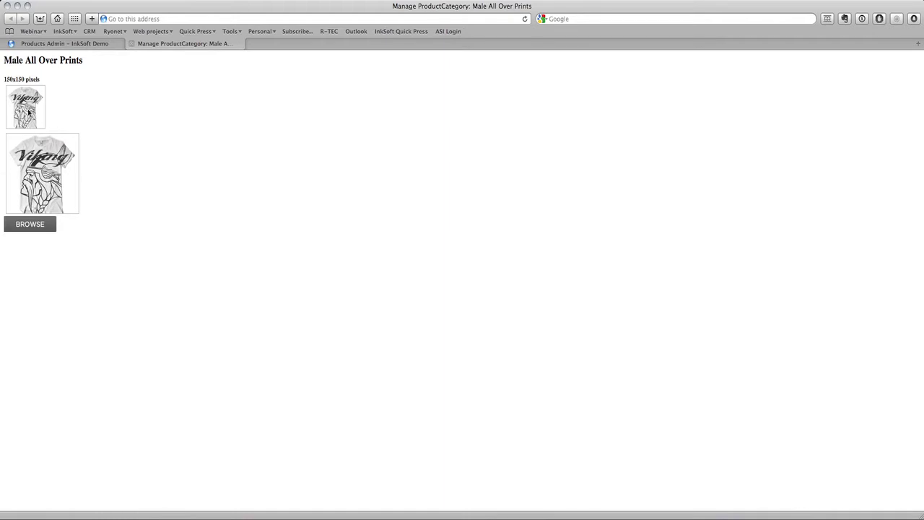
{"action": "left_click", "coordinate": [53, 47]}
{"action": "scroll", "coordinate": [287, 258], "scroll_direction": "down", "scroll_amount": 3}
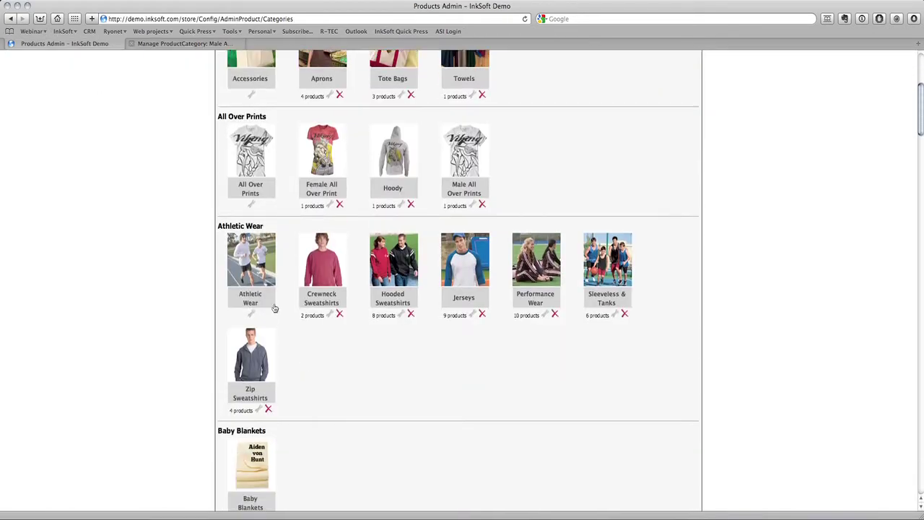
{"action": "scroll", "coordinate": [375, 289], "scroll_direction": "down", "scroll_amount": 3}
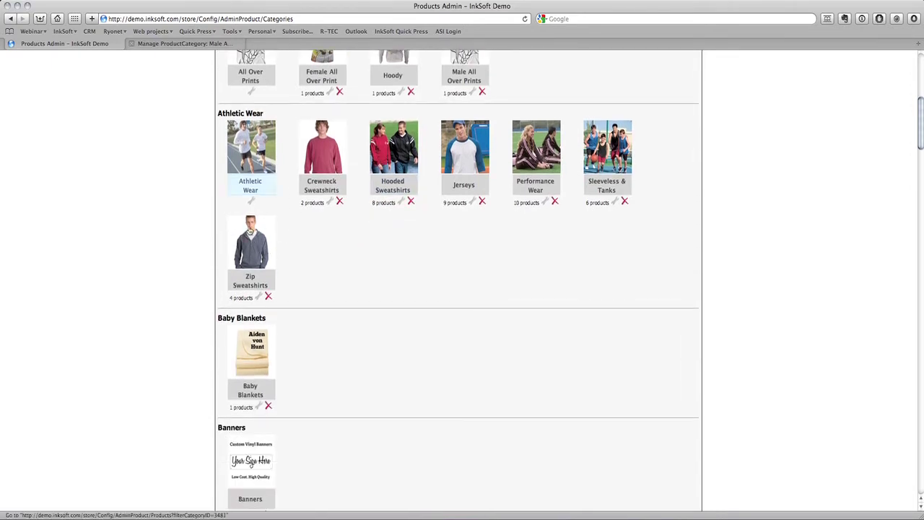
{"action": "left_click", "coordinate": [258, 296]}
{"action": "left_click", "coordinate": [131, 44]}
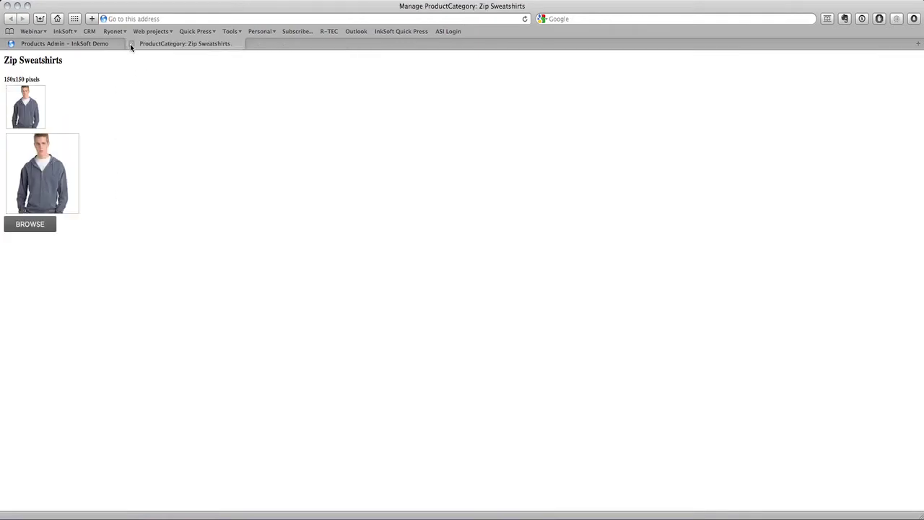
{"action": "left_click", "coordinate": [130, 44]}
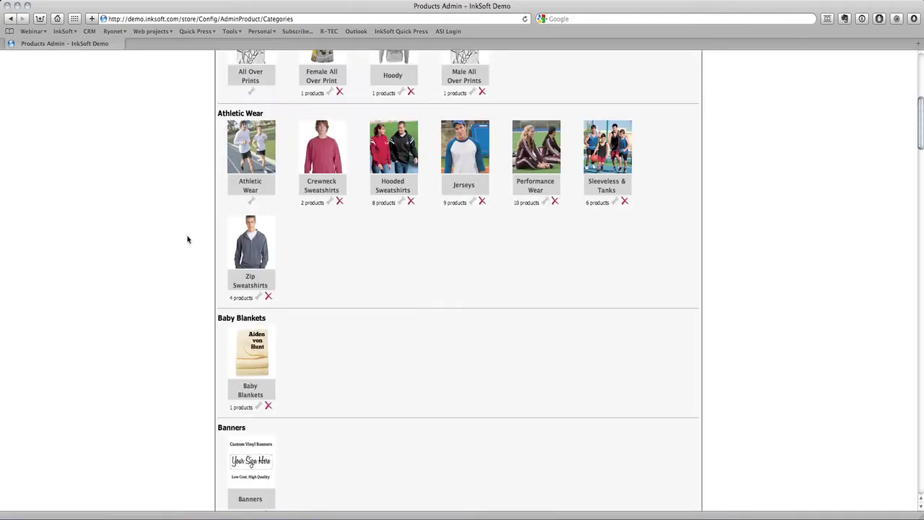
Step: Add a new root-level product category named Water Bottles
{"action": "scroll", "coordinate": [363, 310], "scroll_direction": "down", "scroll_amount": 5}
{"action": "scroll", "coordinate": [364, 319], "scroll_direction": "down", "scroll_amount": 20}
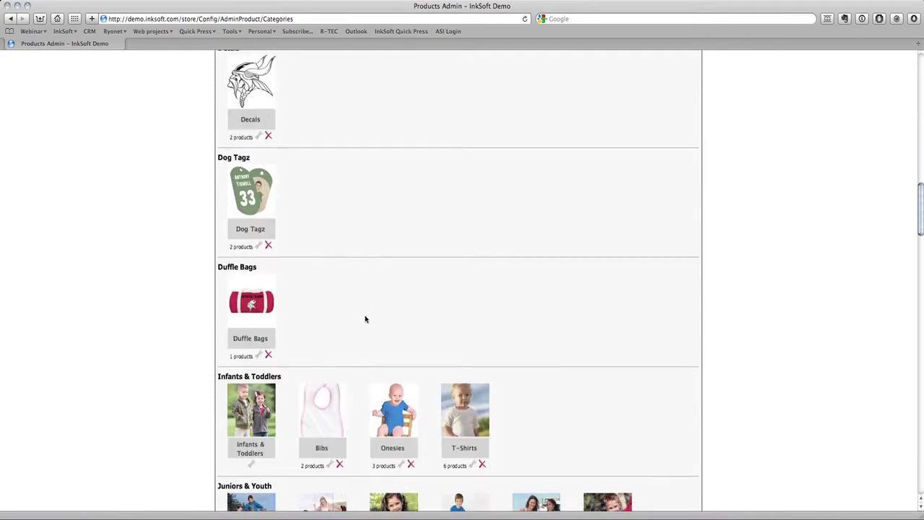
{"action": "scroll", "coordinate": [365, 320], "scroll_direction": "down", "scroll_amount": 15}
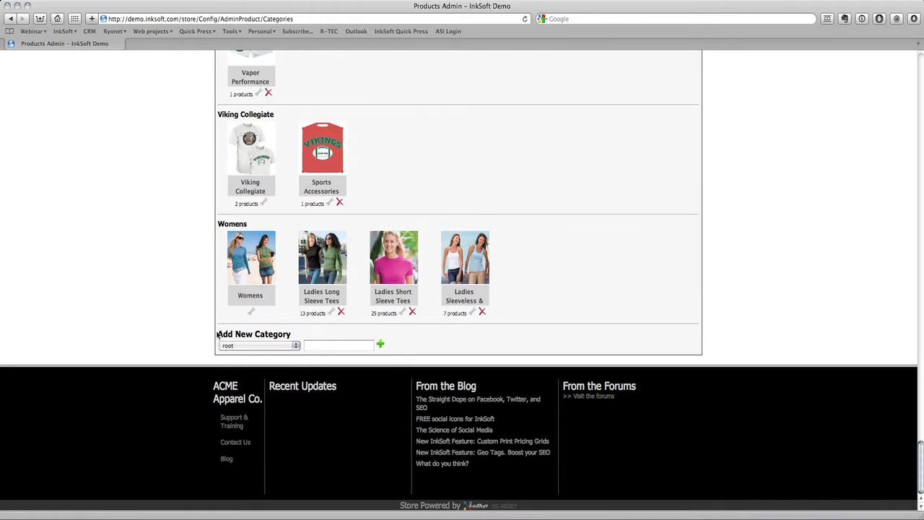
{"action": "left_click", "coordinate": [317, 346]}
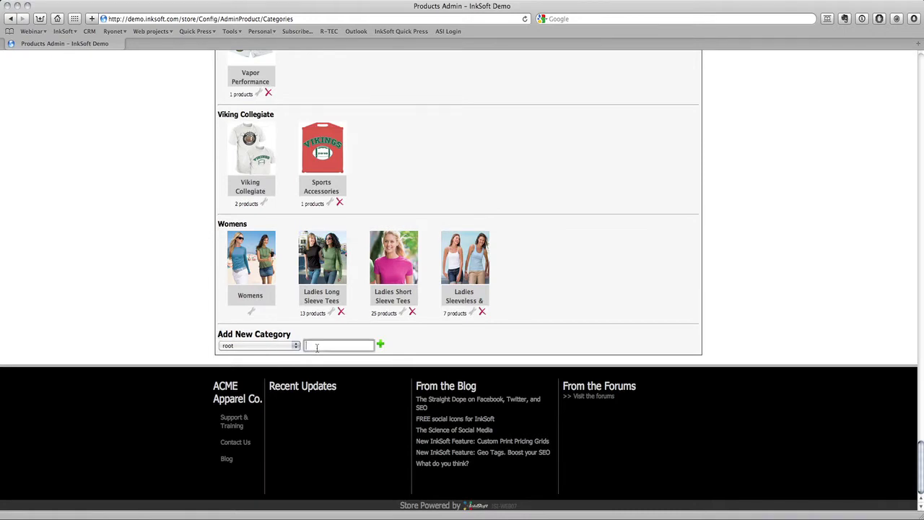
{"action": "type", "text": "Water Bottles"}
{"action": "left_click", "coordinate": [380, 345]}
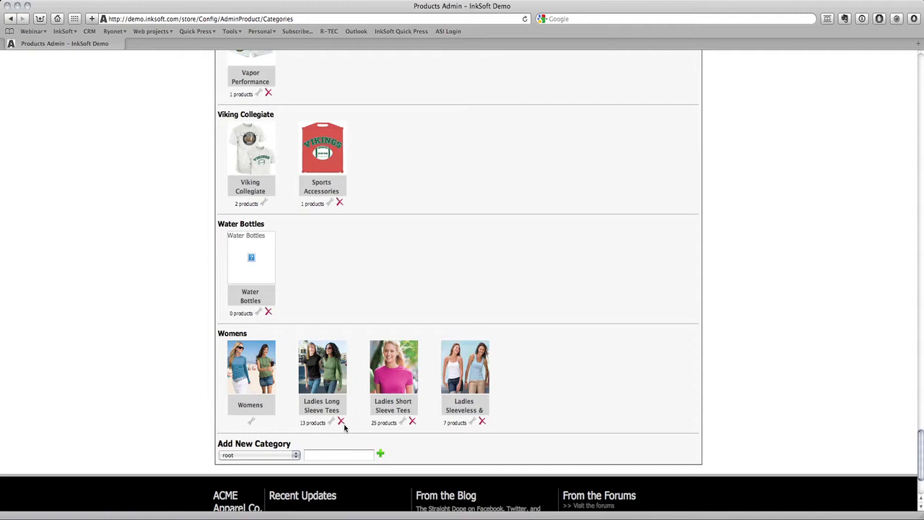
Step: Add a category named Eco Water Bottle under the Water Bottles parent category
{"action": "left_click", "coordinate": [337, 456]}
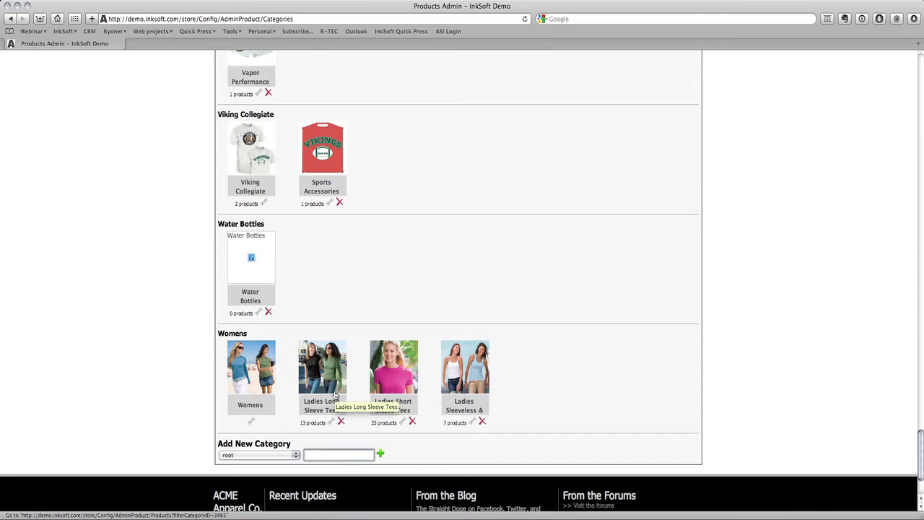
{"action": "type", "text": "Eco Water Bottle"}
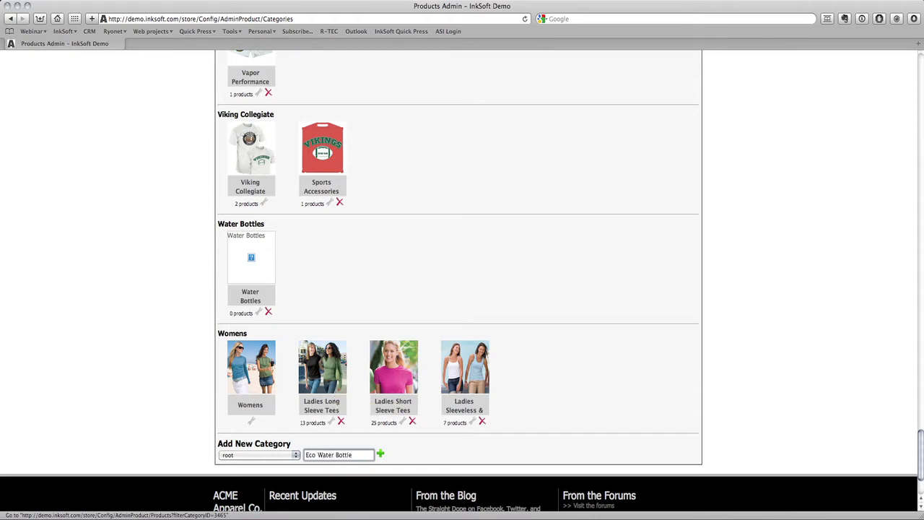
{"action": "left_click", "coordinate": [264, 455]}
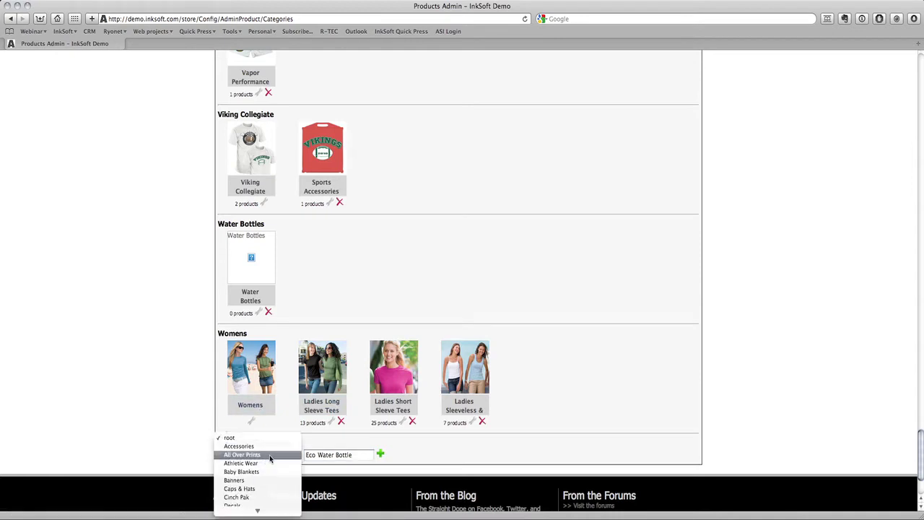
{"action": "scroll", "coordinate": [270, 458], "scroll_direction": "down", "scroll_amount": 5}
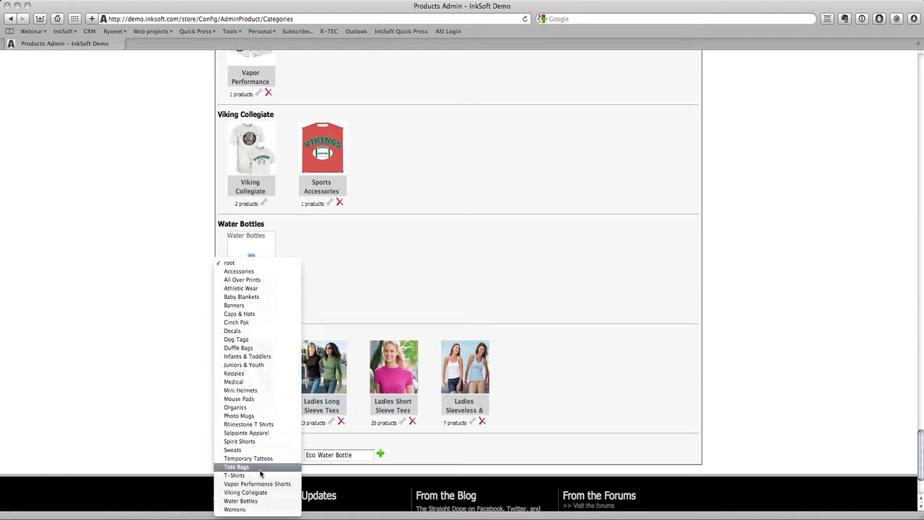
{"action": "left_click", "coordinate": [242, 500]}
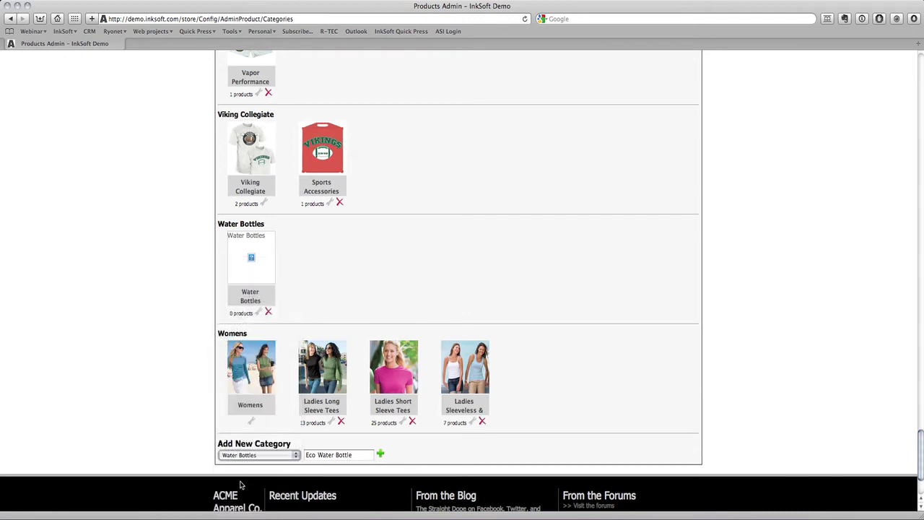
{"action": "left_click", "coordinate": [380, 454]}
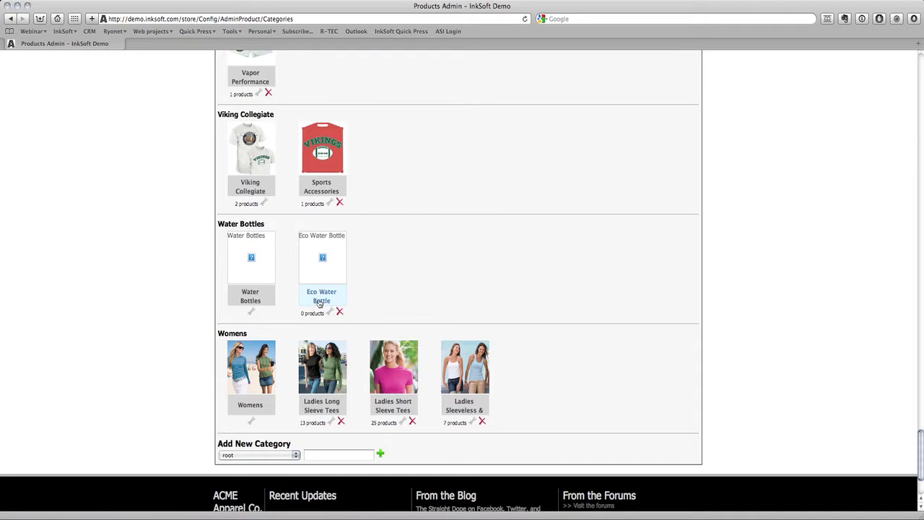
Step: Start a new product using the Create a New Product option and look over the form's instructions
{"action": "scroll", "coordinate": [319, 302], "scroll_direction": "up", "scroll_amount": 20}
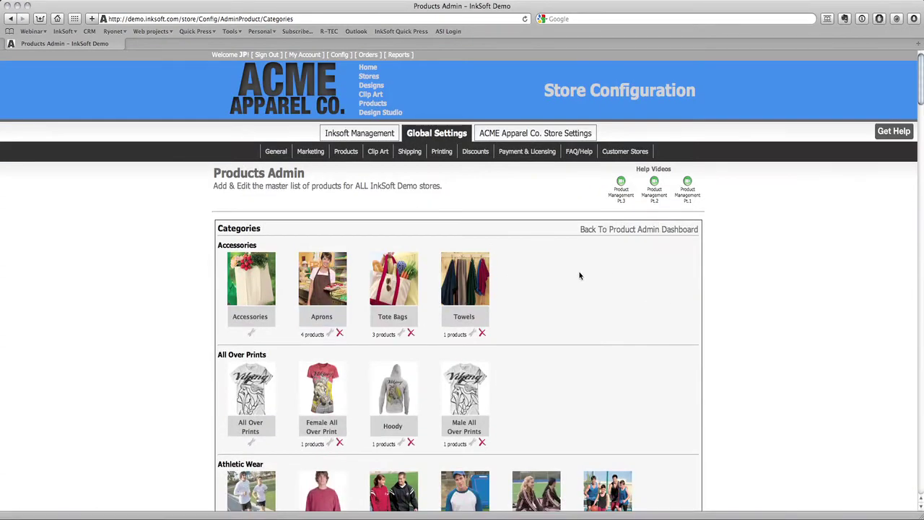
{"action": "mouse_move", "coordinate": [348, 155]}
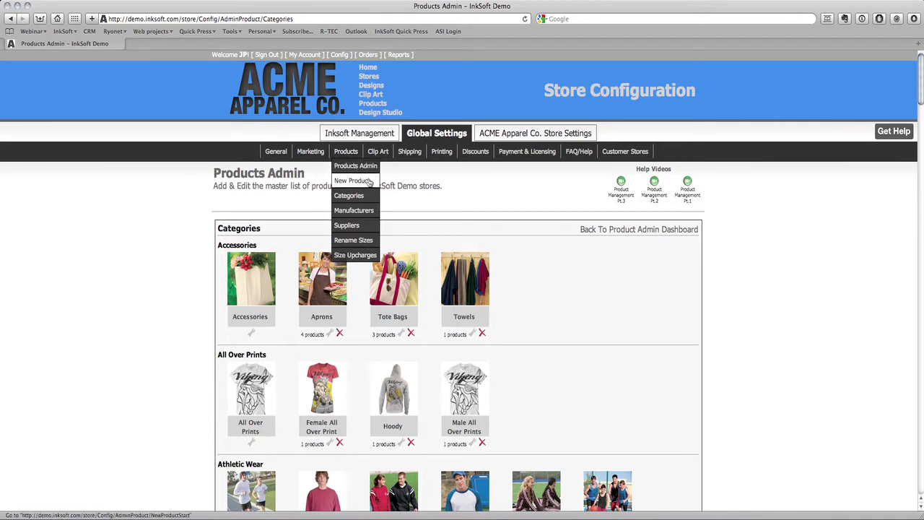
{"action": "left_click", "coordinate": [373, 185]}
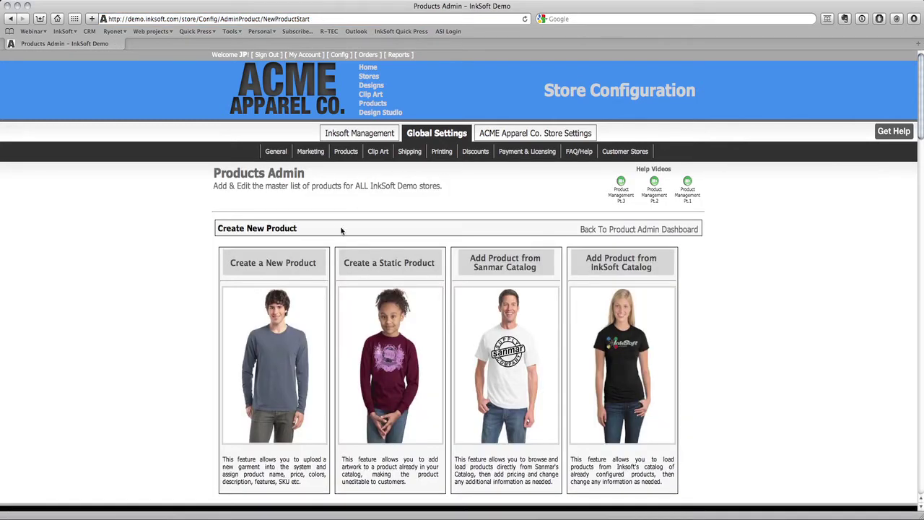
{"action": "left_click", "coordinate": [285, 265]}
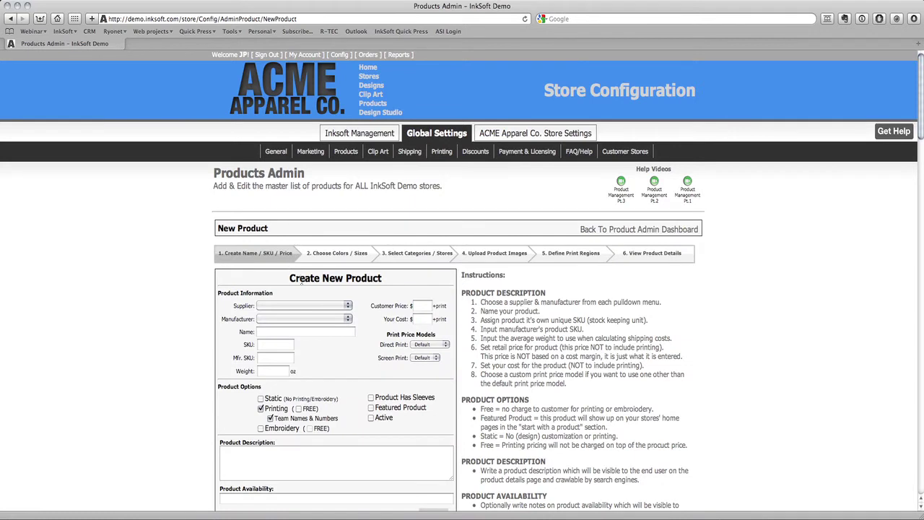
{"action": "scroll", "coordinate": [321, 277], "scroll_direction": "down", "scroll_amount": 1}
{"action": "scroll", "coordinate": [322, 278], "scroll_direction": "down", "scroll_amount": 2}
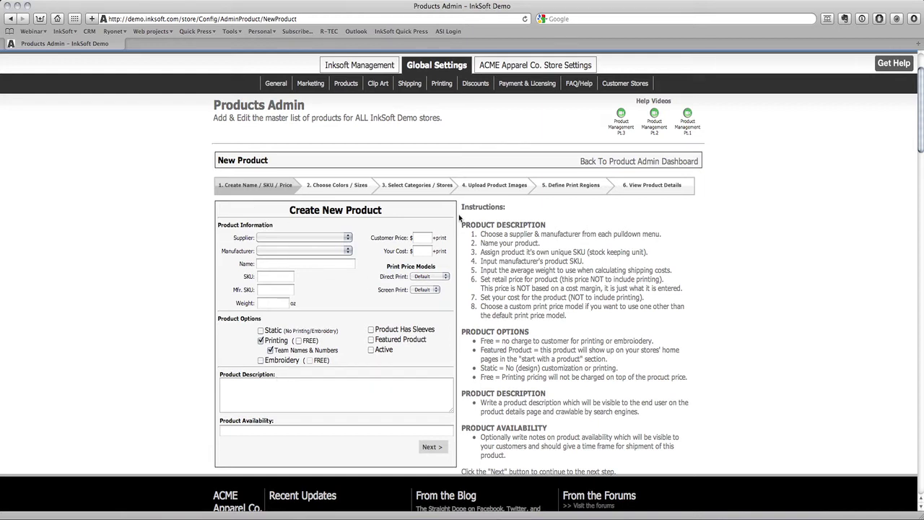
{"action": "left_click_drag", "start_coordinate": [461, 206], "coordinate": [632, 393]}
{"action": "left_click", "coordinate": [649, 308]}
Step: Set the new product's supplier to Revolt and its manufacturer to Revolt Bags
{"action": "left_click", "coordinate": [329, 240]}
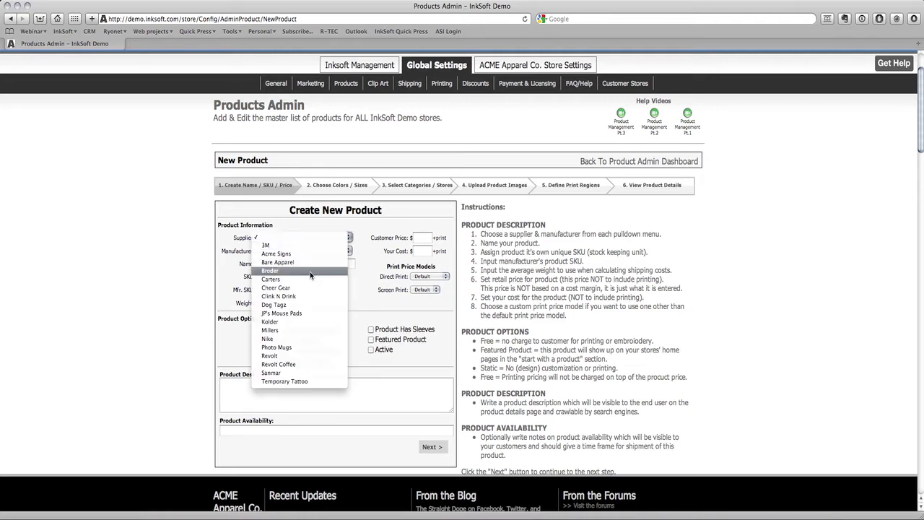
{"action": "left_click", "coordinate": [289, 355]}
{"action": "left_click", "coordinate": [281, 251]}
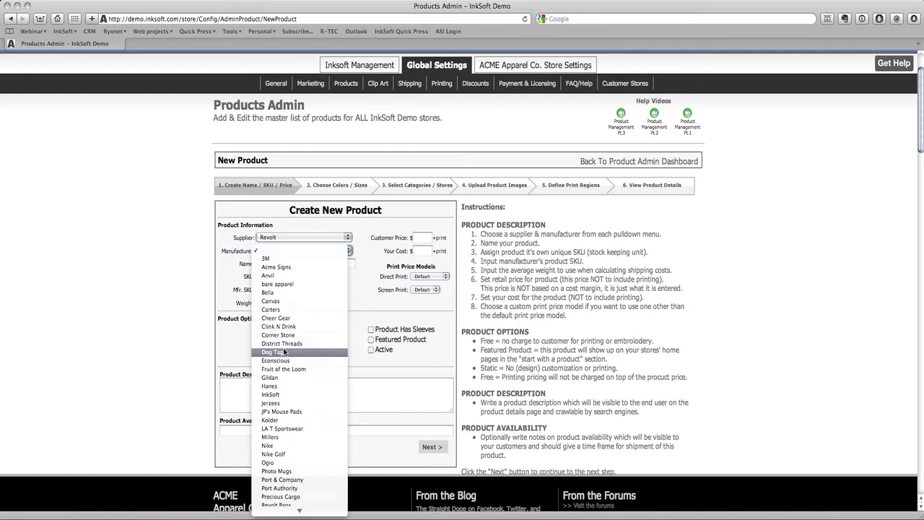
{"action": "scroll", "coordinate": [293, 444], "scroll_direction": "down", "scroll_amount": 2}
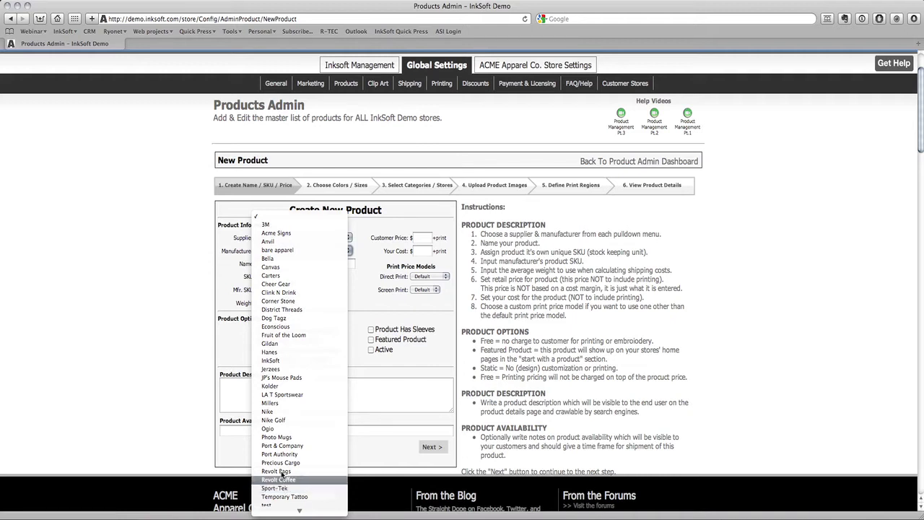
{"action": "left_click", "coordinate": [284, 471]}
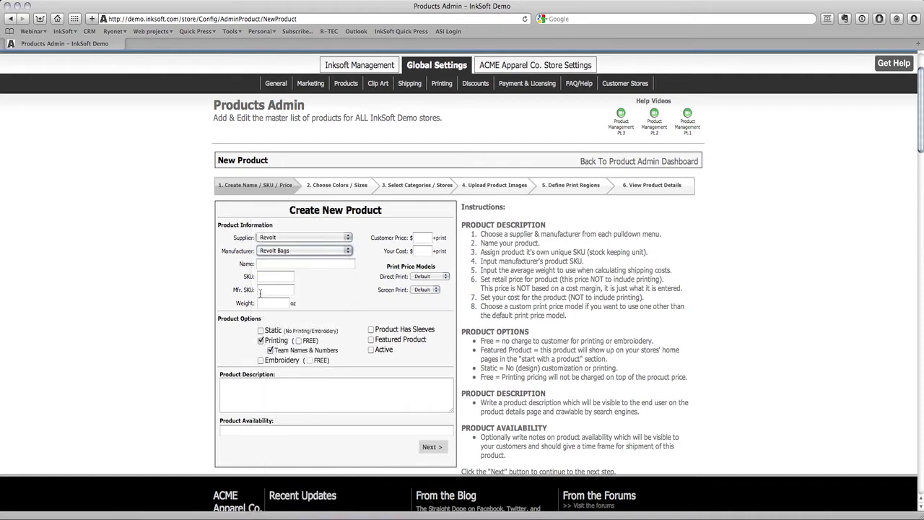
Step: Name the product Eco Water Bottle and give it the SKU EcoWB1
{"action": "left_click", "coordinate": [266, 265]}
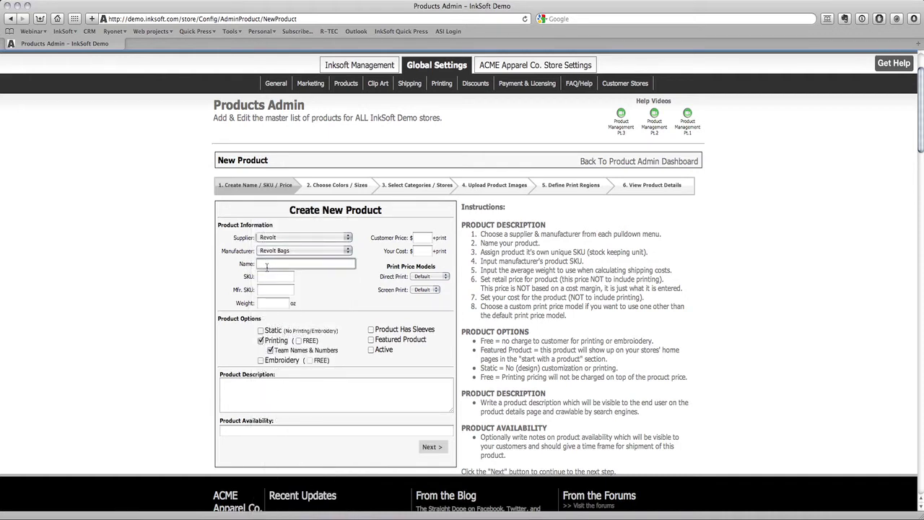
{"action": "type", "text": "Eco "}
{"action": "type", "text": "Wate"}
{"action": "type", "text": "r Ba"}
{"action": "type", "text": "ttle"}
{"action": "left_click", "coordinate": [261, 276]}
{"action": "type", "text": "Eco"}
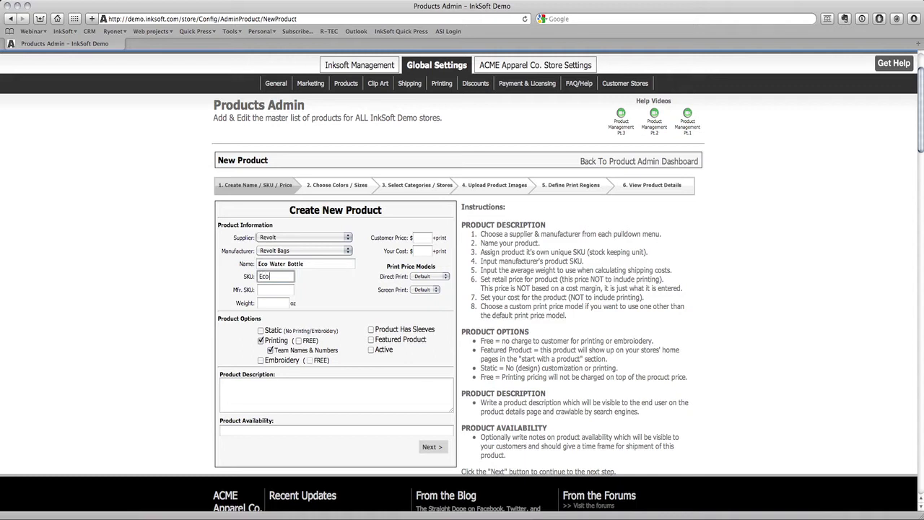
{"action": "type", "text": "WB1"}
Step: Copy the SKU EcoWB1 into the manufacturer SKU and set the product weight to 10 oz
{"action": "key", "text": "super+a"}
{"action": "key", "text": "super+c"}
{"action": "left_click", "coordinate": [264, 290]}
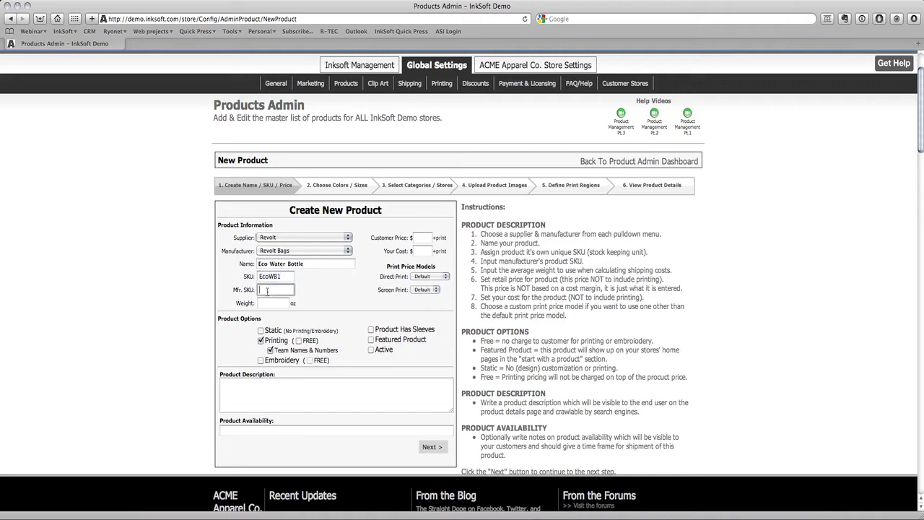
{"action": "key", "text": "super+v"}
{"action": "left_click", "coordinate": [270, 303]}
{"action": "type", "text": "12"}
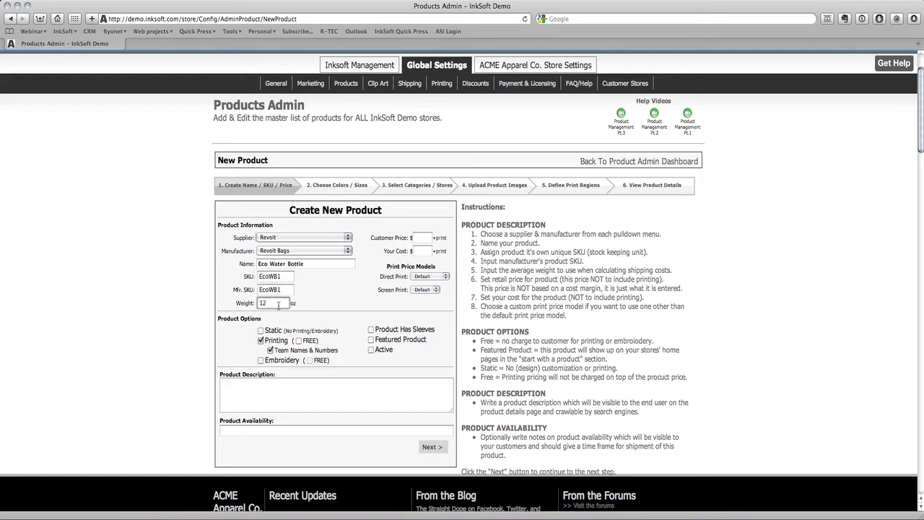
{"action": "key", "text": "BackSpace"}
{"action": "type", "text": "0"}
Step: Set the customer price to $9.99 and your cost to $1.50, switching the free printing option on and back off
{"action": "left_click", "coordinate": [421, 237]}
{"action": "type", "text": "9.99"}
{"action": "left_click_drag", "start_coordinate": [432, 237], "coordinate": [444, 247]}
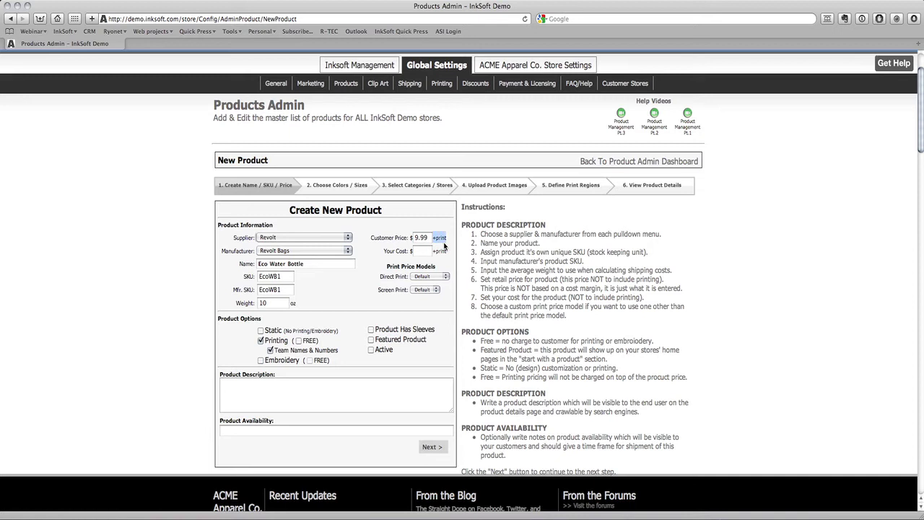
{"action": "left_click", "coordinate": [298, 340]}
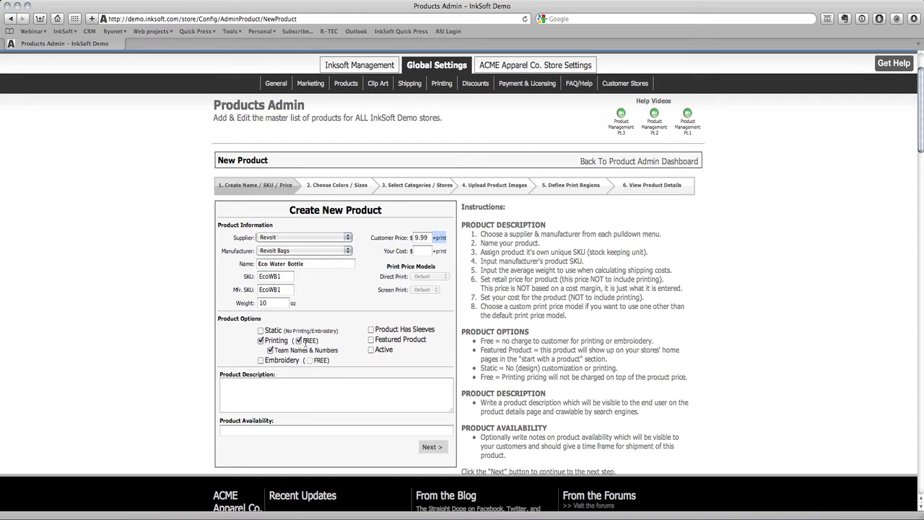
{"action": "left_click", "coordinate": [417, 252]}
{"action": "type", "text": "1.50"}
{"action": "left_click", "coordinate": [299, 340]}
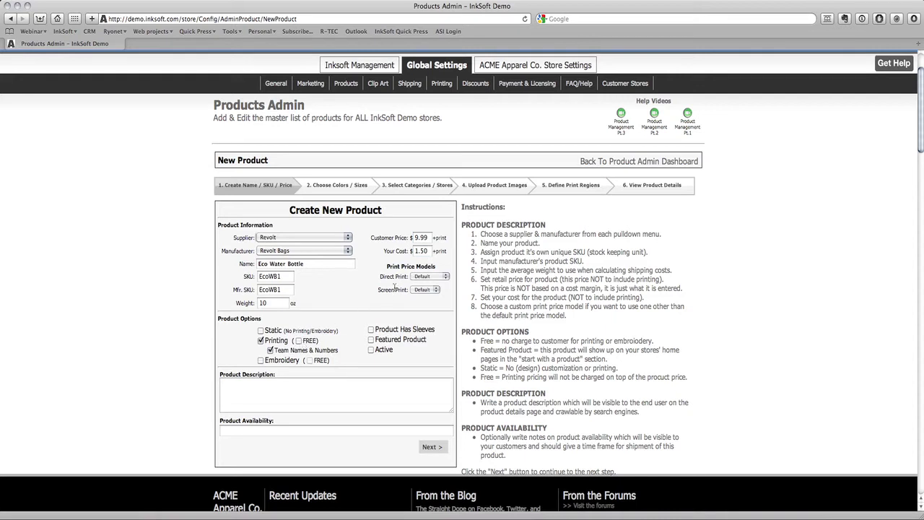
Step: Make printing free for the product and mark it as Active and as a Featured Product
{"action": "left_click", "coordinate": [428, 277]}
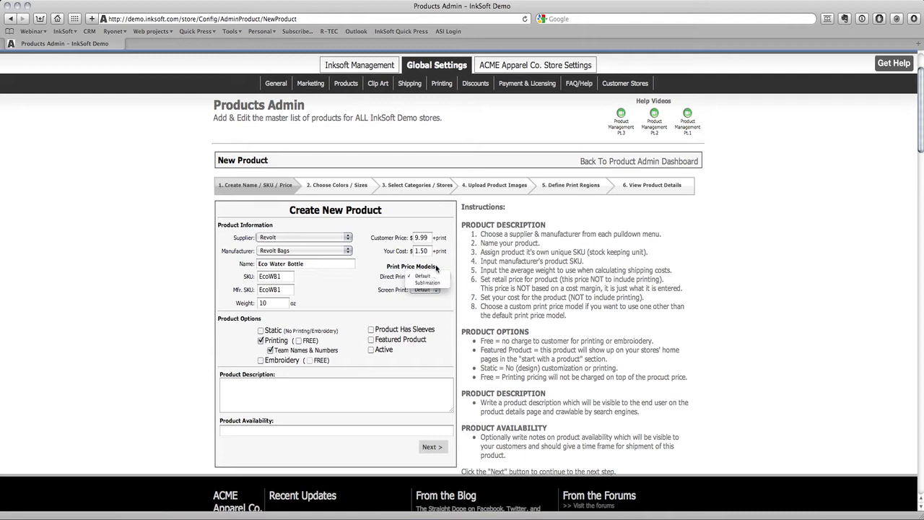
{"action": "left_click", "coordinate": [437, 269]}
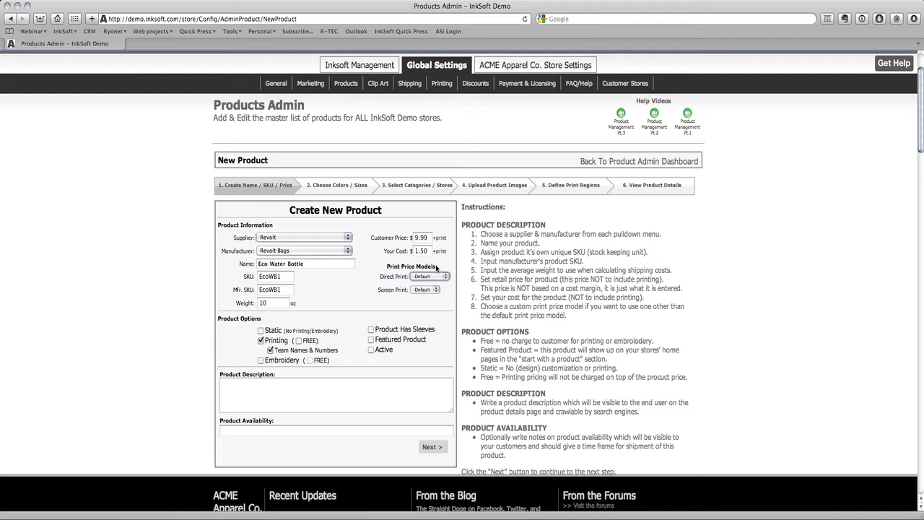
{"action": "left_click", "coordinate": [298, 341]}
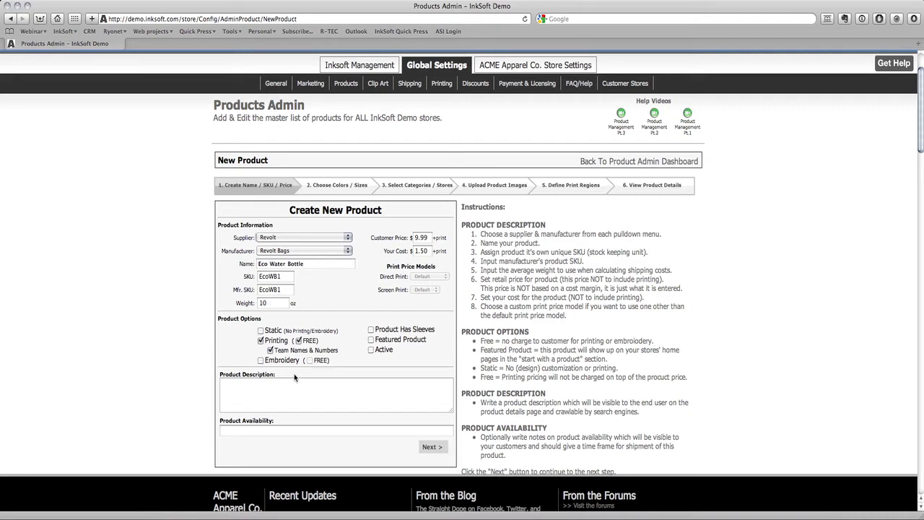
{"action": "left_click", "coordinate": [371, 351]}
{"action": "left_click", "coordinate": [371, 340]}
Step: Enter the description "Customize your own Eco Friendly Water Bottle" and the availability "Ships on demand", and continue to colors and sizes
{"action": "left_click", "coordinate": [331, 390]}
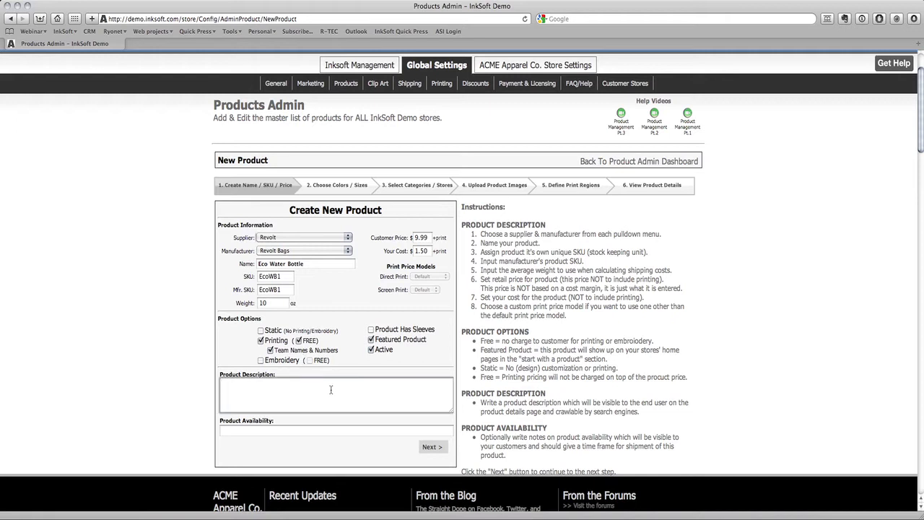
{"action": "type", "text": "Eco Friendly Water Bottle"}
{"action": "left_click", "coordinate": [221, 387]}
{"action": "type", "text": "Customize your own"}
{"action": "left_click", "coordinate": [238, 431]}
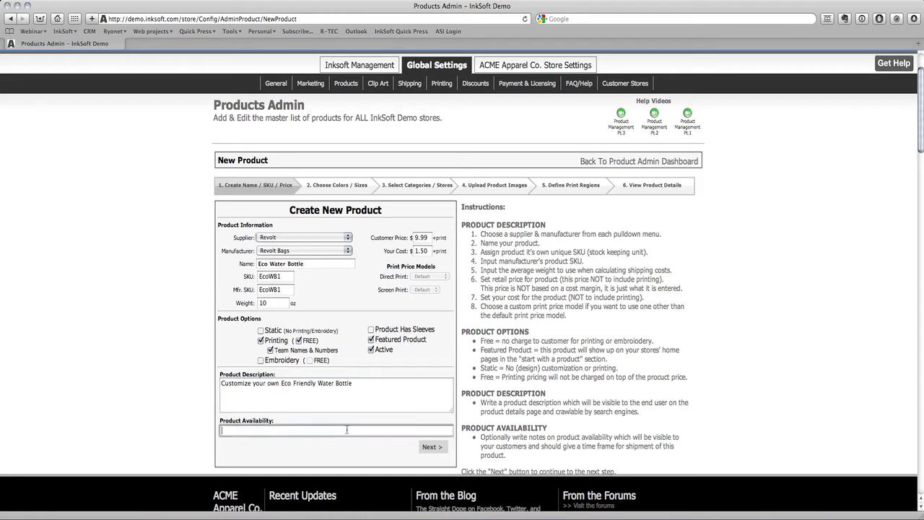
{"action": "type", "text": "Ship s on demand"}
{"action": "left_click", "coordinate": [433, 449]}
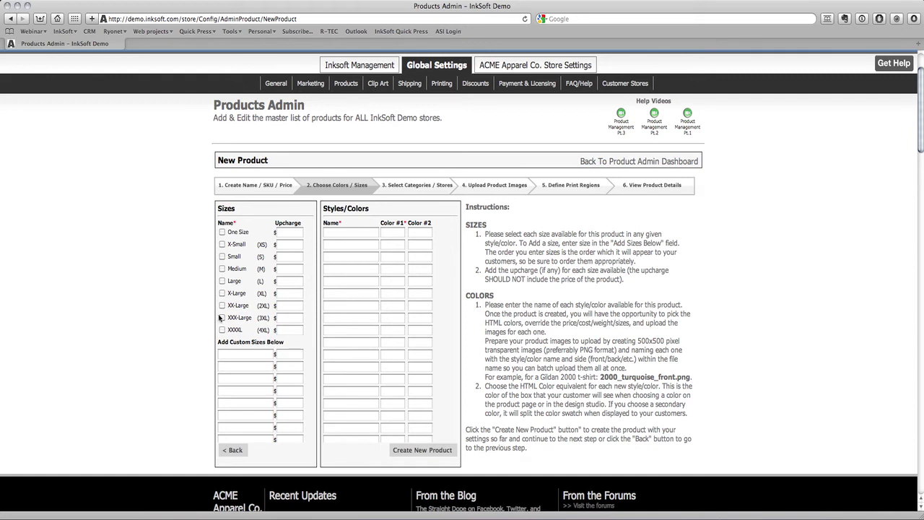
Step: Select One Size as the product's only size, without an upcharge
{"action": "left_click", "coordinate": [222, 232]}
{"action": "left_click", "coordinate": [223, 244]}
{"action": "left_click", "coordinate": [223, 256]}
{"action": "left_click", "coordinate": [223, 244]}
{"action": "left_click", "coordinate": [223, 256]}
{"action": "left_click", "coordinate": [243, 355]}
{"action": "left_click", "coordinate": [287, 233]}
Step: Add a style named White with FFFFFF as its first color
{"action": "left_click", "coordinate": [333, 233]}
{"action": "type", "text": "White"}
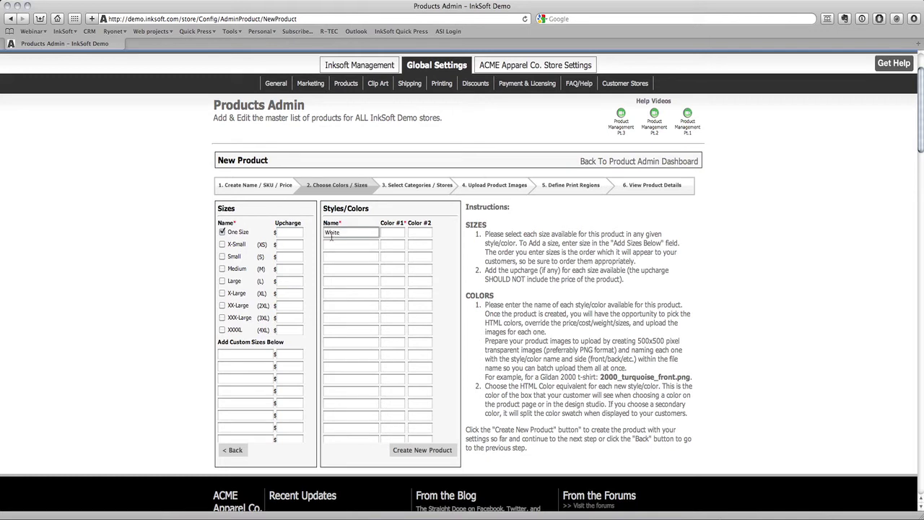
{"action": "left_click", "coordinate": [392, 231]}
{"action": "left_click", "coordinate": [407, 291]}
{"action": "left_click_drag", "start_coordinate": [419, 286], "coordinate": [387, 295]}
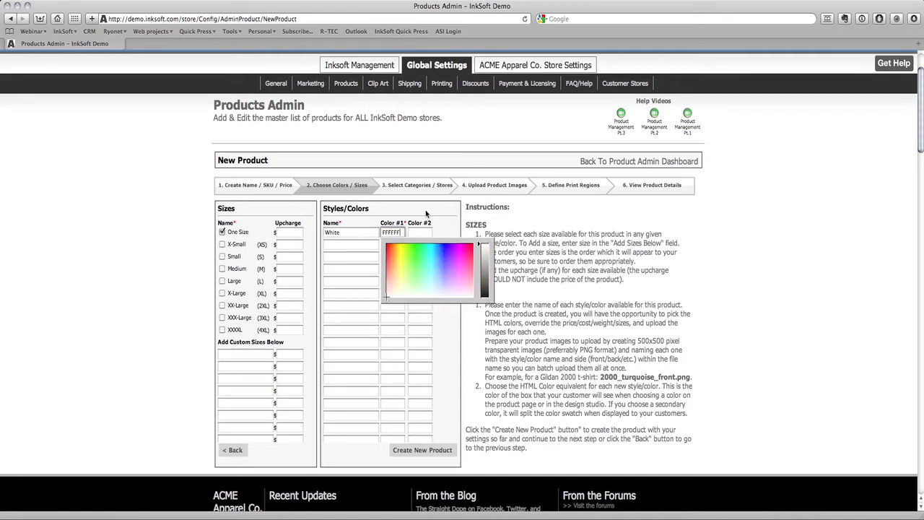
{"action": "left_click", "coordinate": [447, 211]}
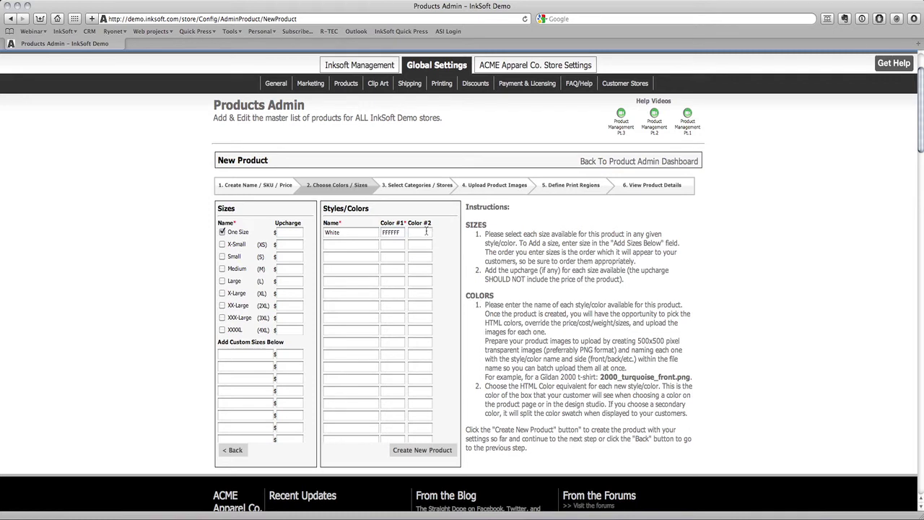
Step: Leave the White style's second color empty and create the new product
{"action": "left_click", "coordinate": [426, 231]}
{"action": "left_click", "coordinate": [445, 226]}
{"action": "left_click", "coordinate": [424, 450]}
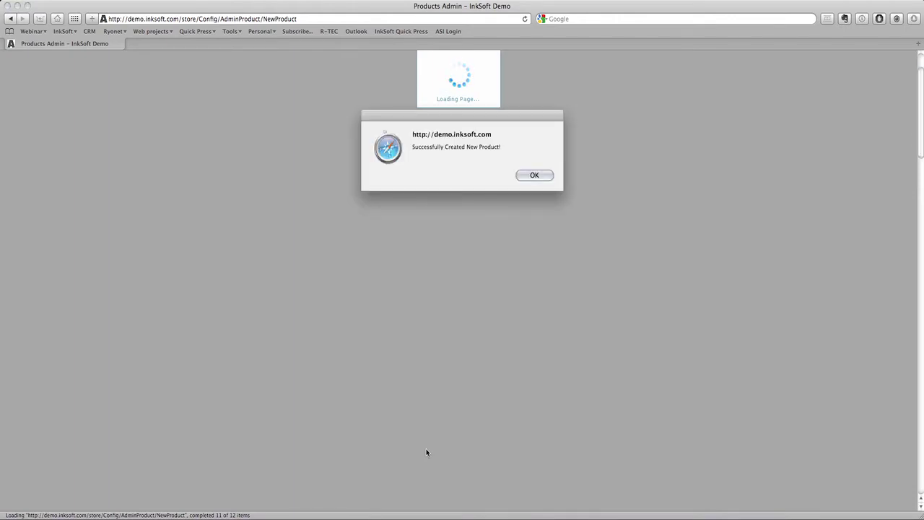
{"action": "left_click", "coordinate": [533, 176]}
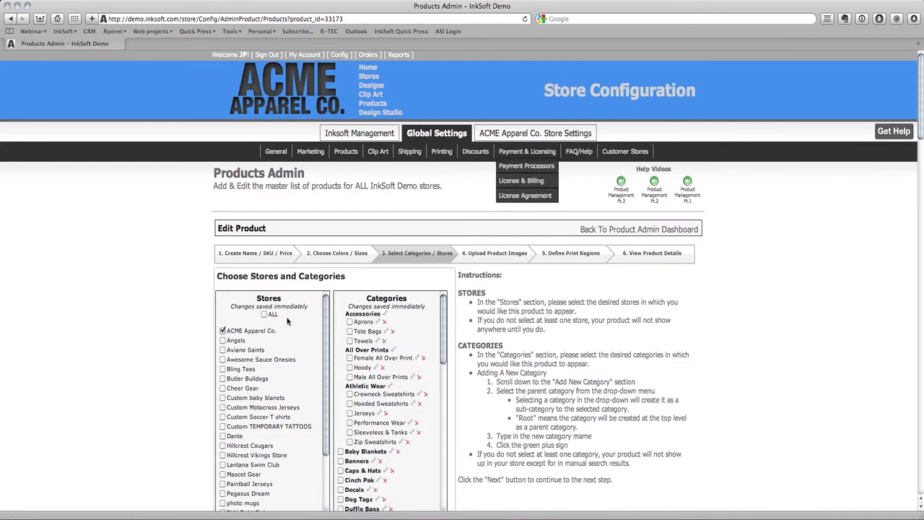
Step: Assign the product to all stores and to the Eco Water Bottle category under Water Bottles
{"action": "left_click", "coordinate": [265, 315]}
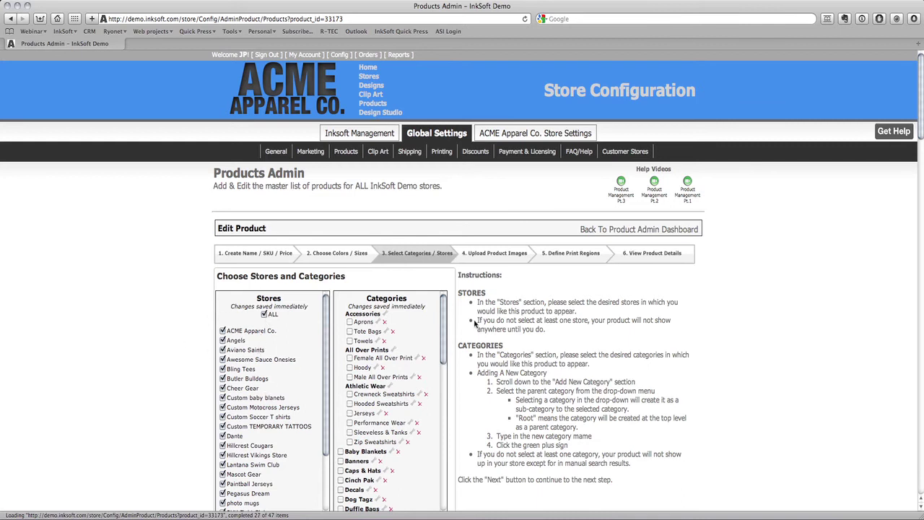
{"action": "scroll", "coordinate": [439, 330], "scroll_direction": "down", "scroll_amount": 5}
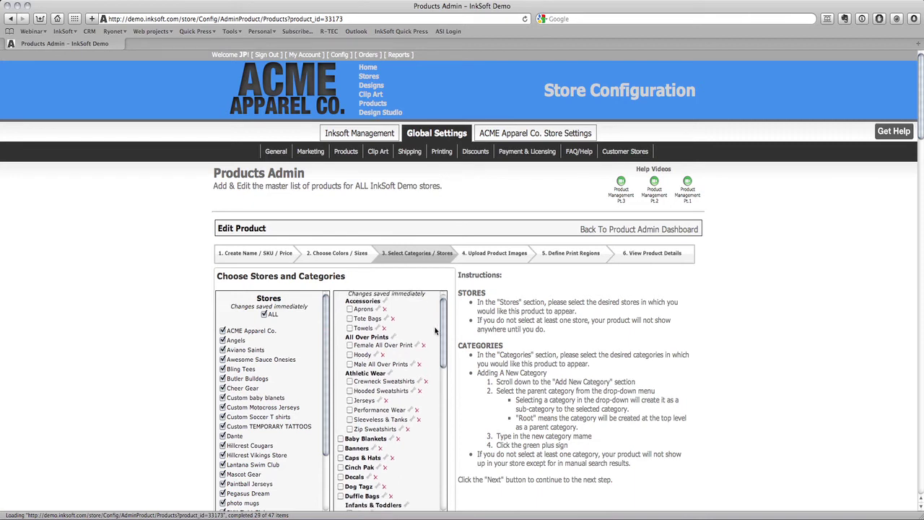
{"action": "scroll", "coordinate": [432, 330], "scroll_direction": "down", "scroll_amount": 2}
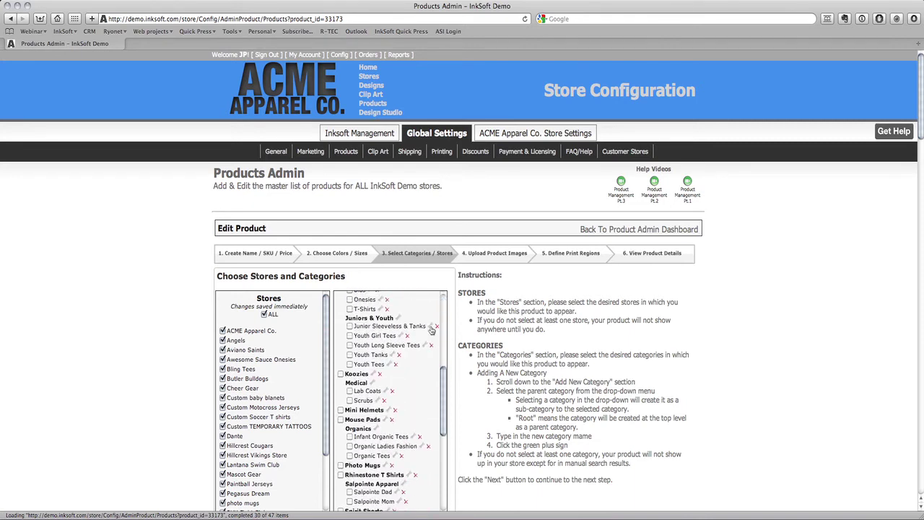
{"action": "scroll", "coordinate": [433, 346], "scroll_direction": "down", "scroll_amount": 10}
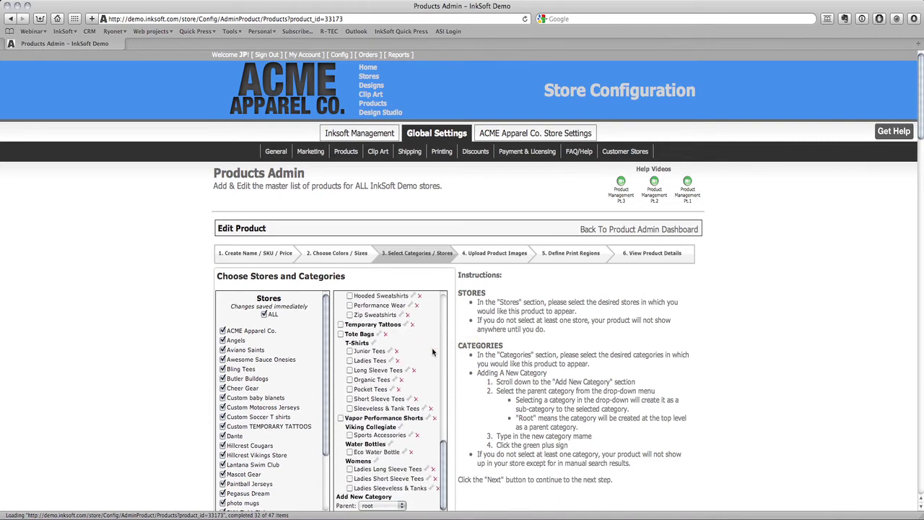
{"action": "scroll", "coordinate": [432, 351], "scroll_direction": "down", "scroll_amount": 1}
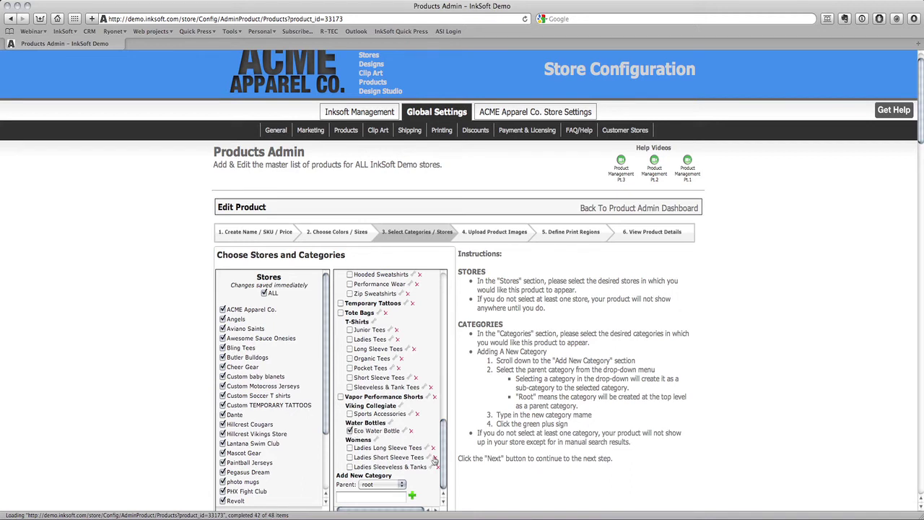
Step: Upload Waterbottle.jpg from the Water Bottle folder as the Eco Water Bottle category image
{"action": "scroll", "coordinate": [383, 446], "scroll_direction": "down", "scroll_amount": 3}
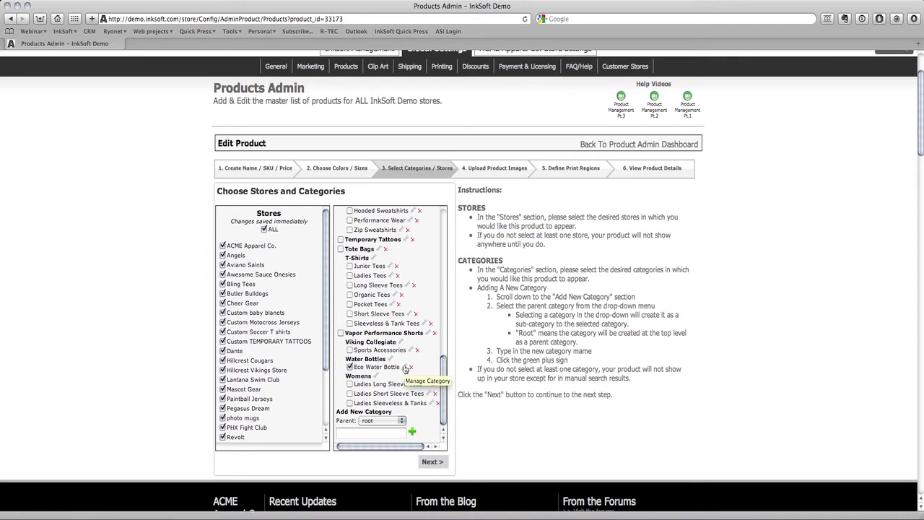
{"action": "left_click", "coordinate": [405, 368]}
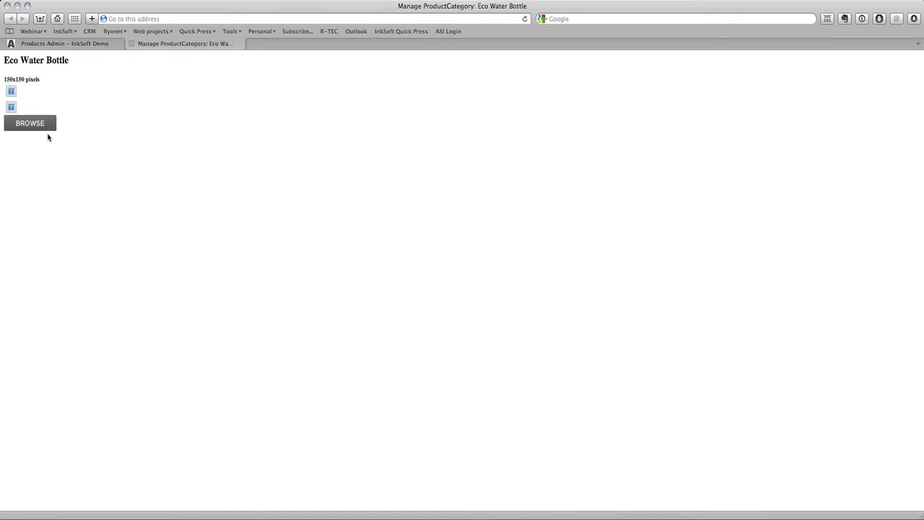
{"action": "left_click", "coordinate": [43, 124]}
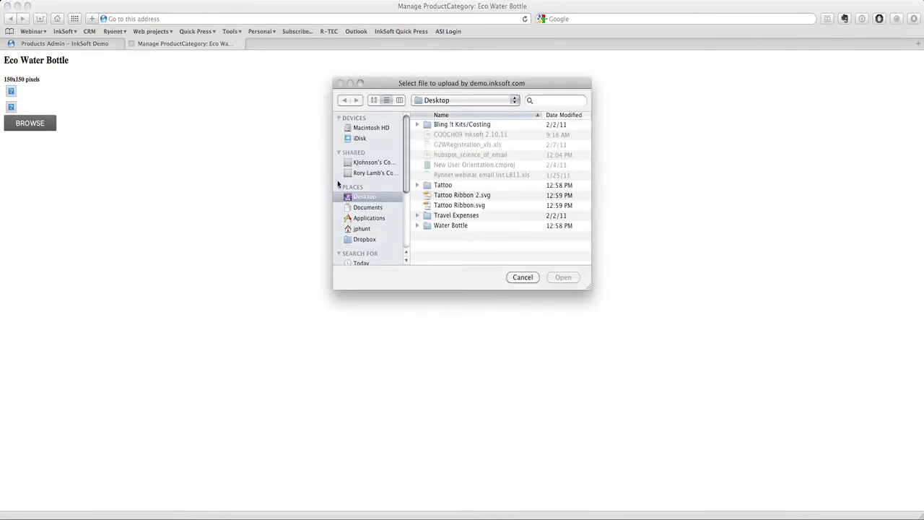
{"action": "double_click", "coordinate": [451, 226]}
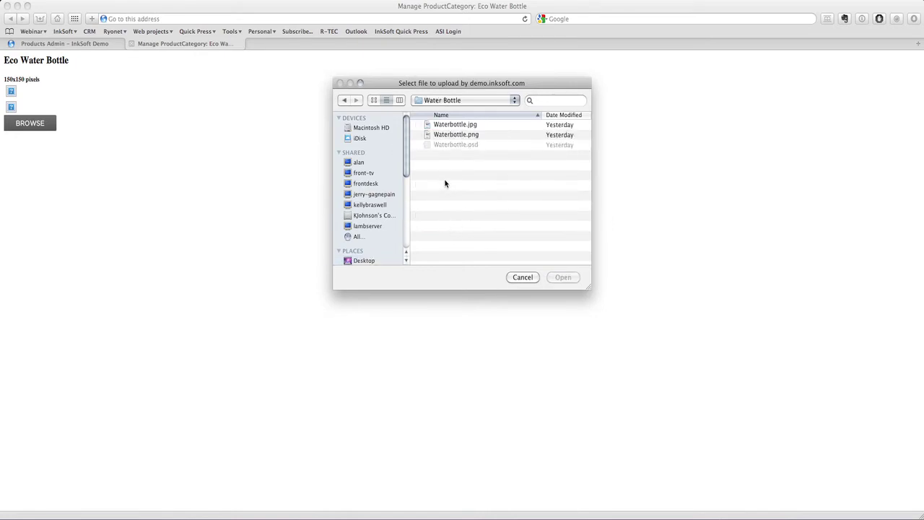
{"action": "double_click", "coordinate": [452, 126]}
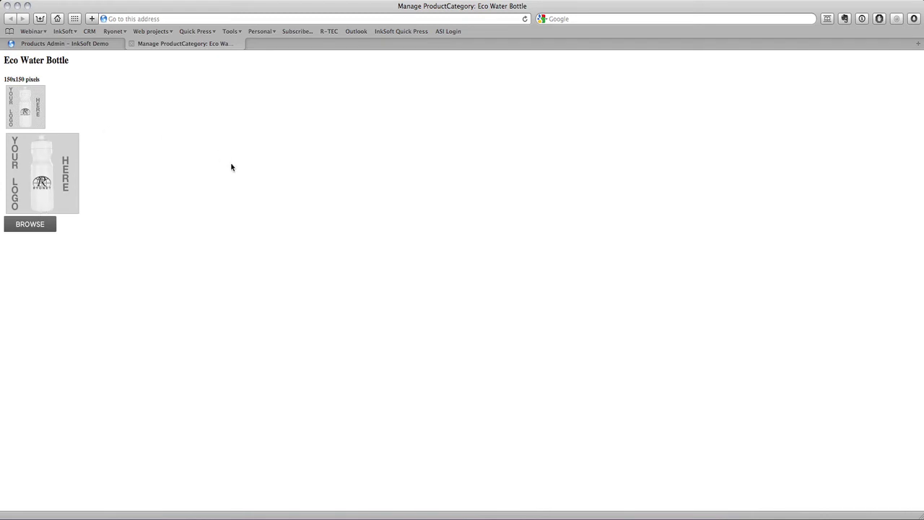
Step: Open Waterbottle.psd from the desktop's Water Bottle folder in Photoshop and enlarge its document window
{"action": "key", "text": "F11"}
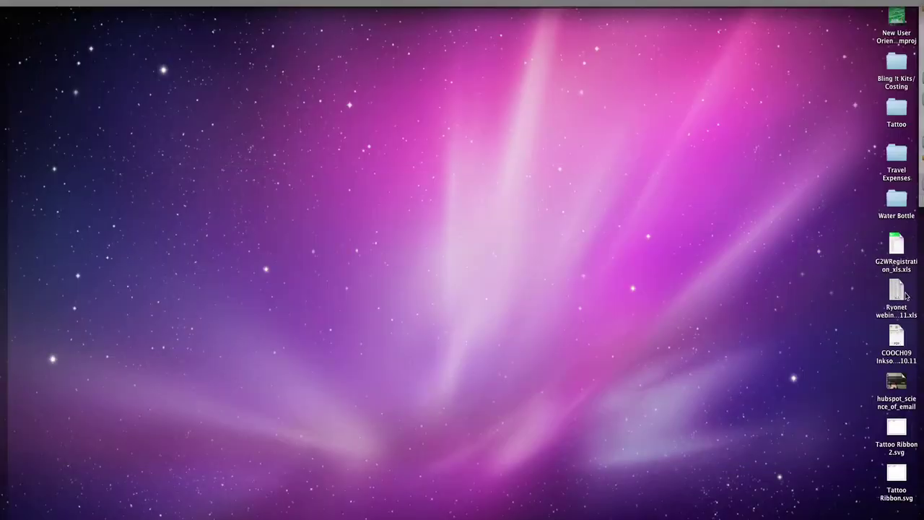
{"action": "double_click", "coordinate": [897, 201]}
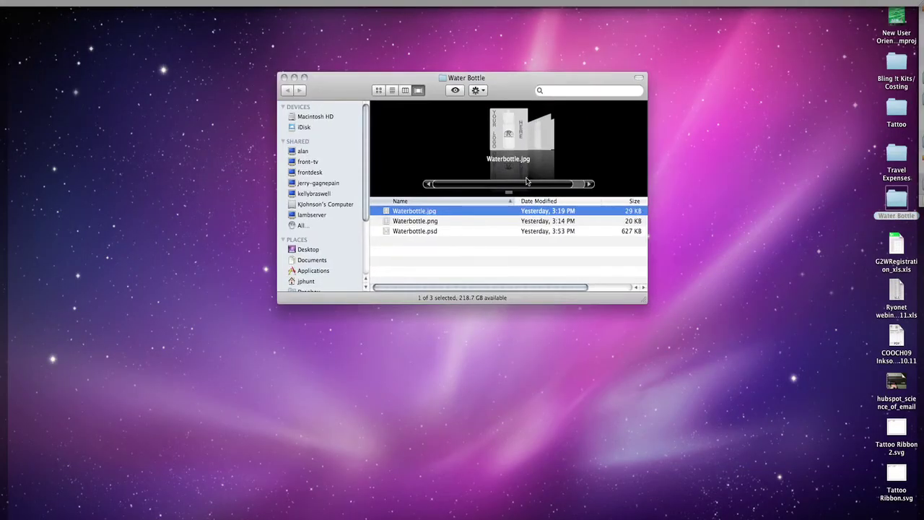
{"action": "left_click", "coordinate": [540, 141]}
{"action": "left_click", "coordinate": [540, 142]}
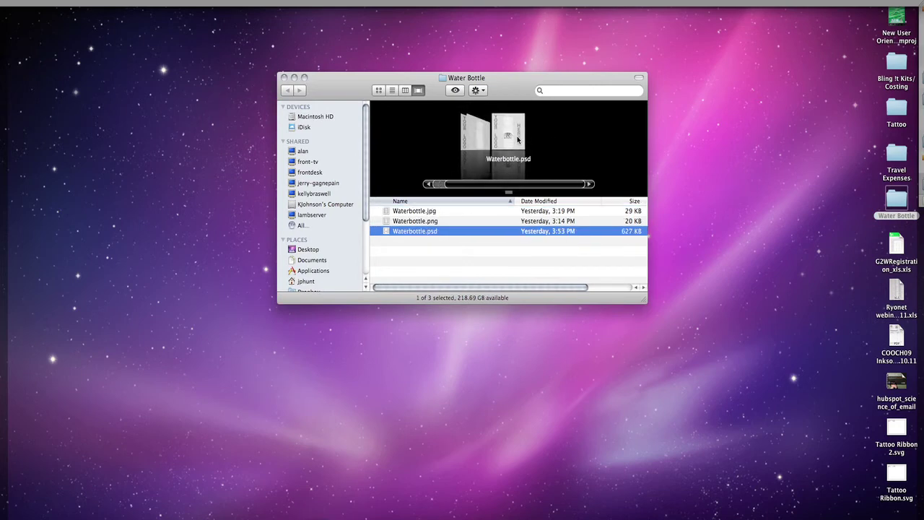
{"action": "double_click", "coordinate": [517, 139]}
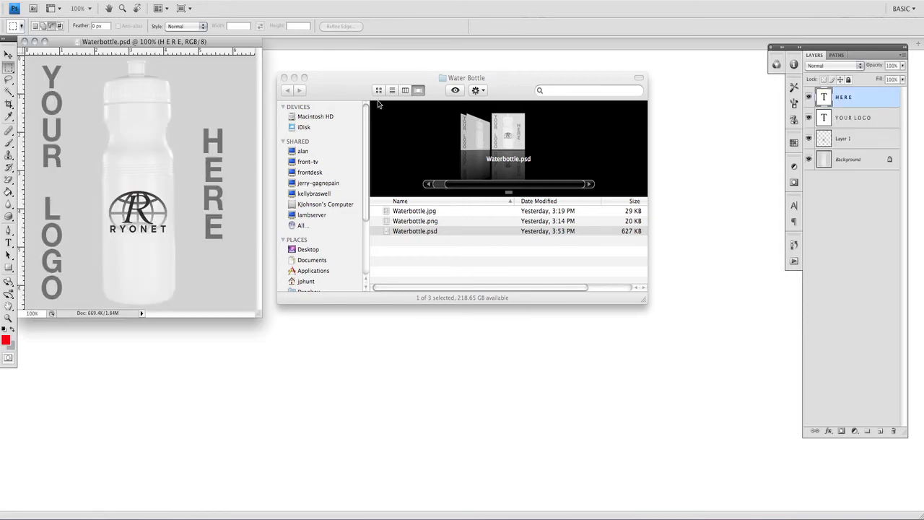
{"action": "left_click_drag", "start_coordinate": [167, 45], "coordinate": [275, 110]}
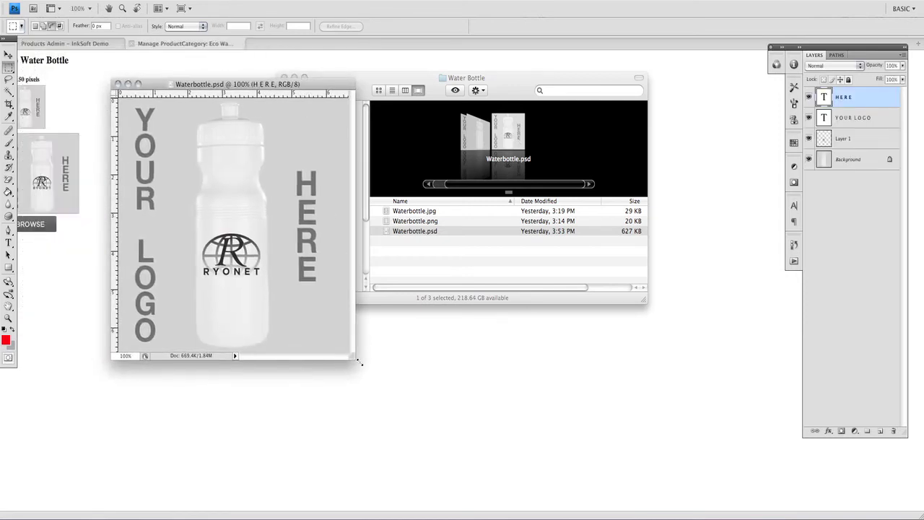
{"action": "left_click_drag", "start_coordinate": [355, 361], "coordinate": [455, 432]}
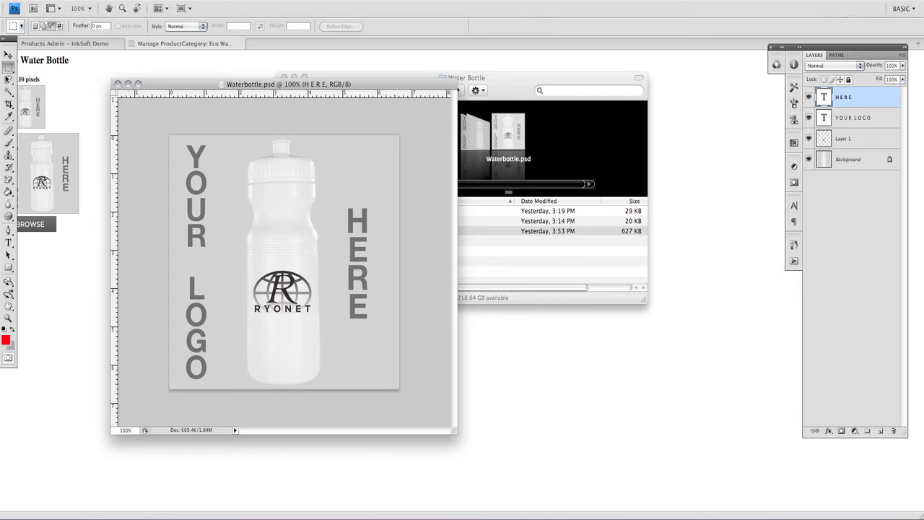
Step: Delete the YOUR LOGO text, the Ryonet logo and the HERE text layers, keeping only the bottle background
{"action": "left_click", "coordinate": [8, 56]}
{"action": "left_click", "coordinate": [193, 193]}
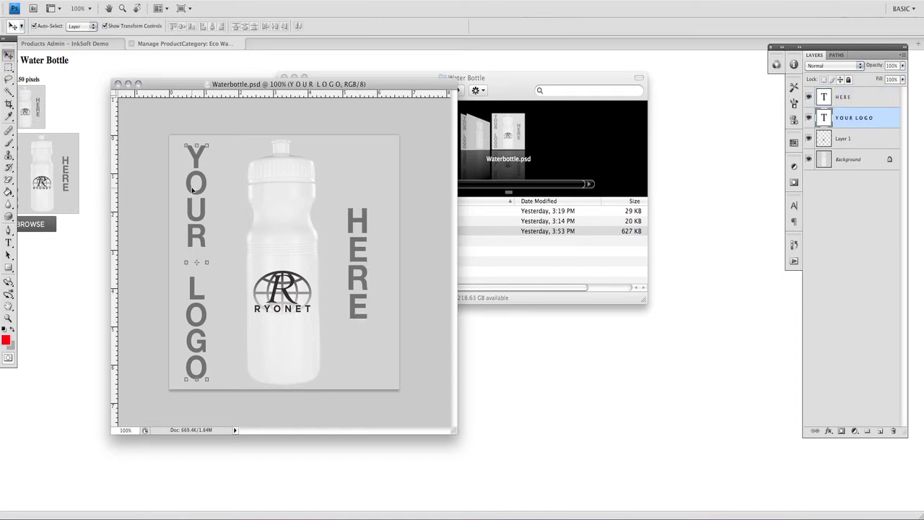
{"action": "key", "text": "Delete"}
{"action": "key", "text": "Delete"}
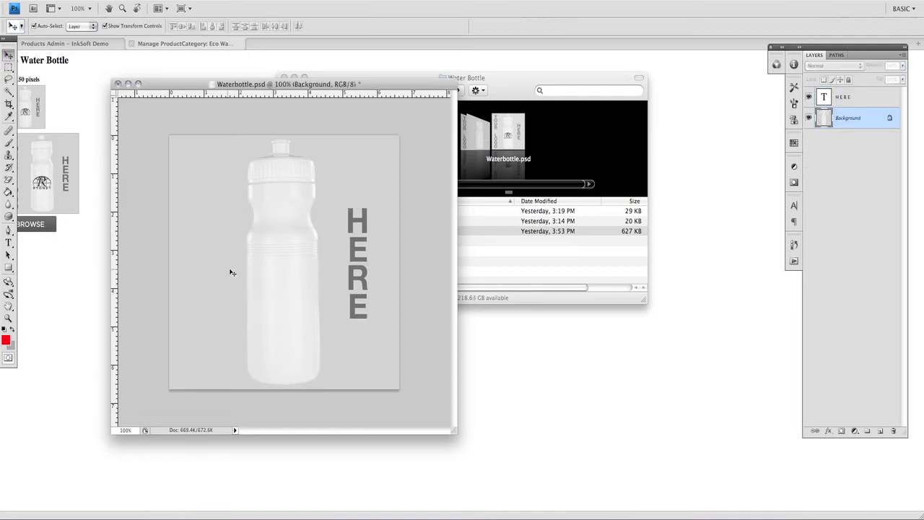
{"action": "left_click", "coordinate": [352, 232]}
{"action": "key", "text": "Delete"}
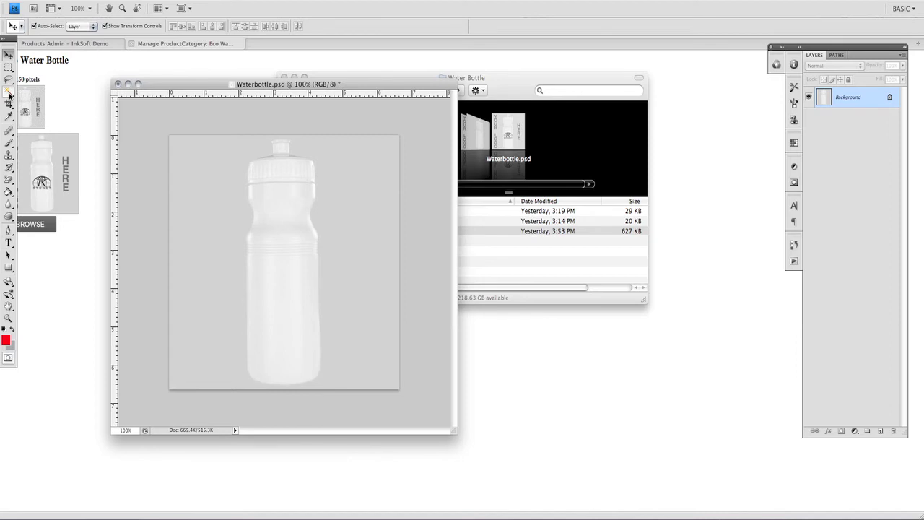
Step: Draw a red rectangle over the lower body of the bottle to mark its printable area
{"action": "left_click", "coordinate": [9, 268]}
{"action": "left_click_drag", "start_coordinate": [253, 234], "coordinate": [313, 374]}
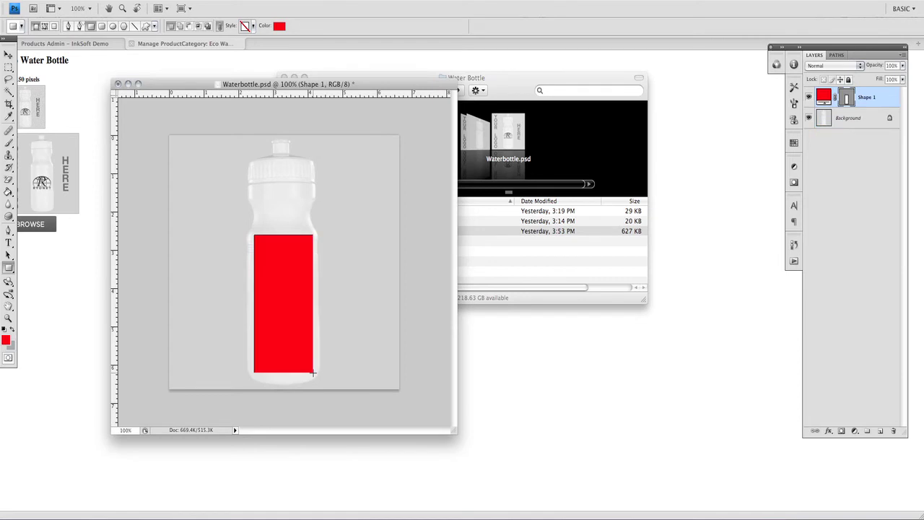
Step: Switch back to the browser's Products Admin page and look through the product's category list
{"action": "left_click", "coordinate": [94, 88]}
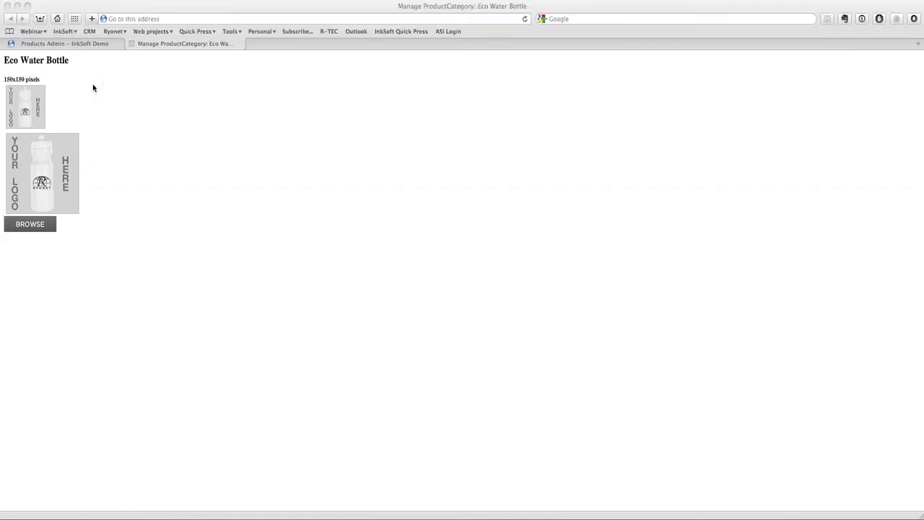
{"action": "left_click", "coordinate": [75, 47]}
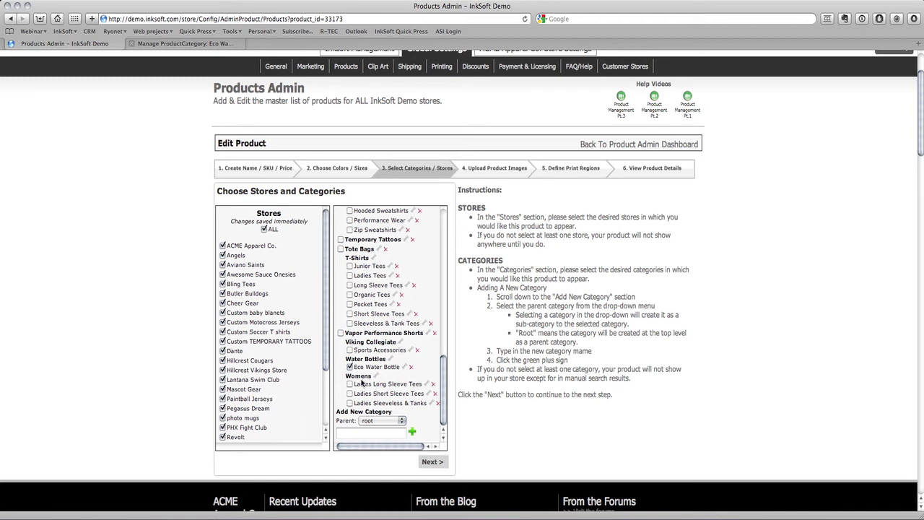
{"action": "scroll", "coordinate": [381, 370], "scroll_direction": "up", "scroll_amount": 10}
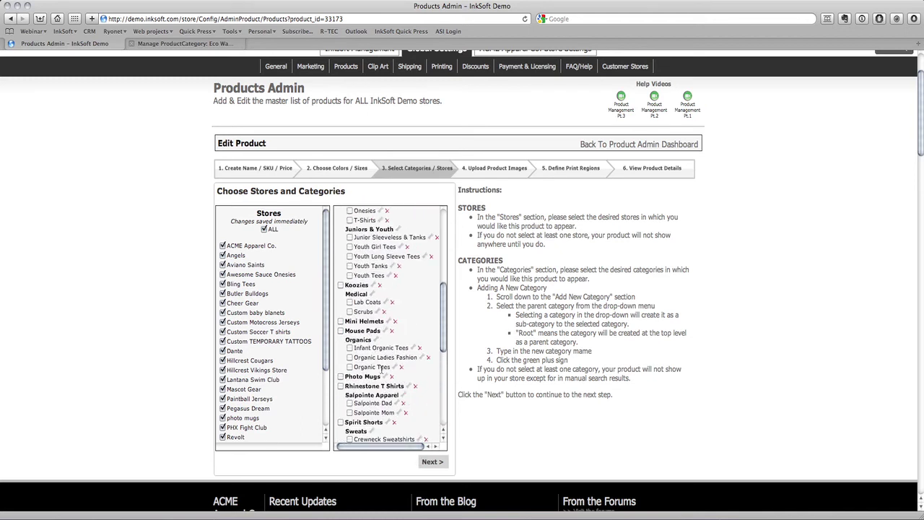
{"action": "scroll", "coordinate": [381, 370], "scroll_direction": "up", "scroll_amount": 5}
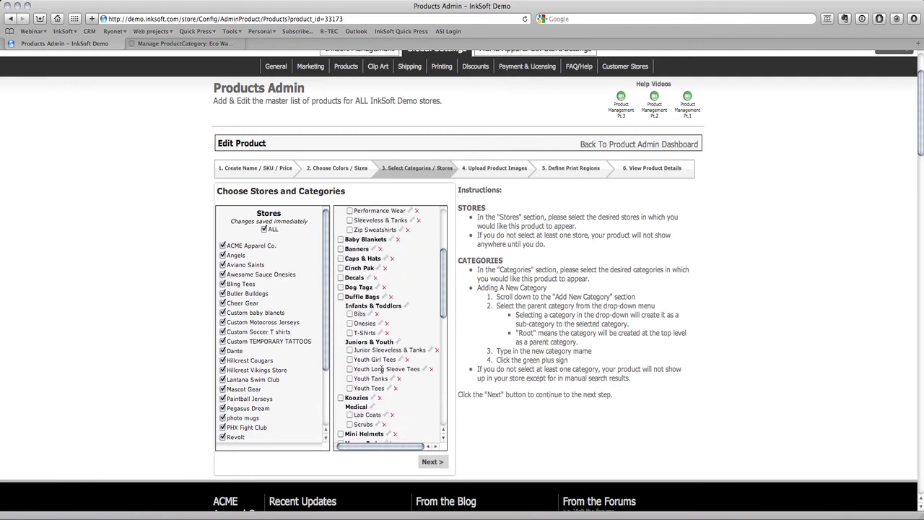
Step: Look over the product's store categories and continue to the product image upload stage
{"action": "scroll", "coordinate": [381, 369], "scroll_direction": "up", "scroll_amount": 1}
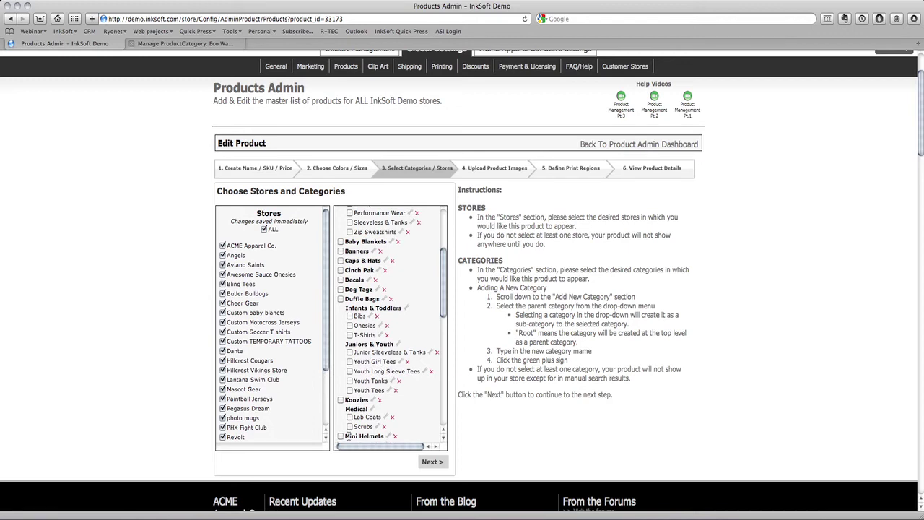
{"action": "scroll", "coordinate": [415, 345], "scroll_direction": "up", "scroll_amount": 6}
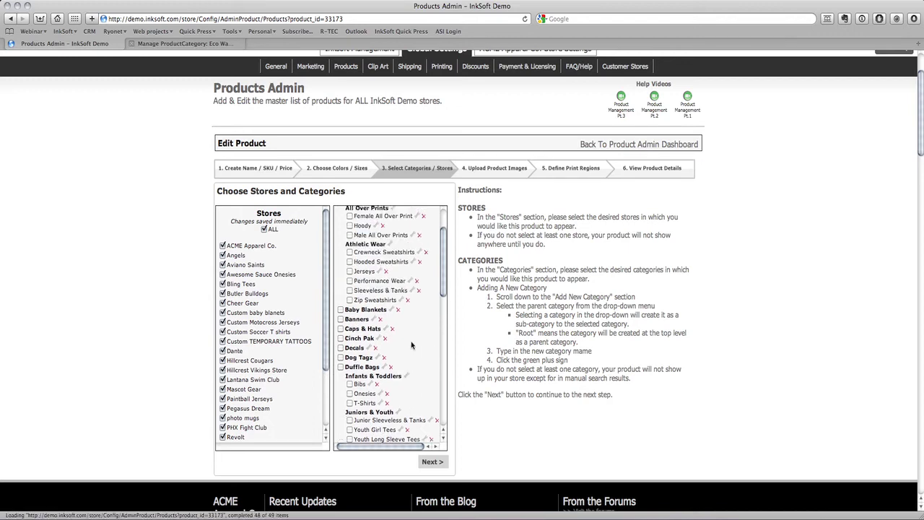
{"action": "scroll", "coordinate": [411, 346], "scroll_direction": "down", "scroll_amount": 15}
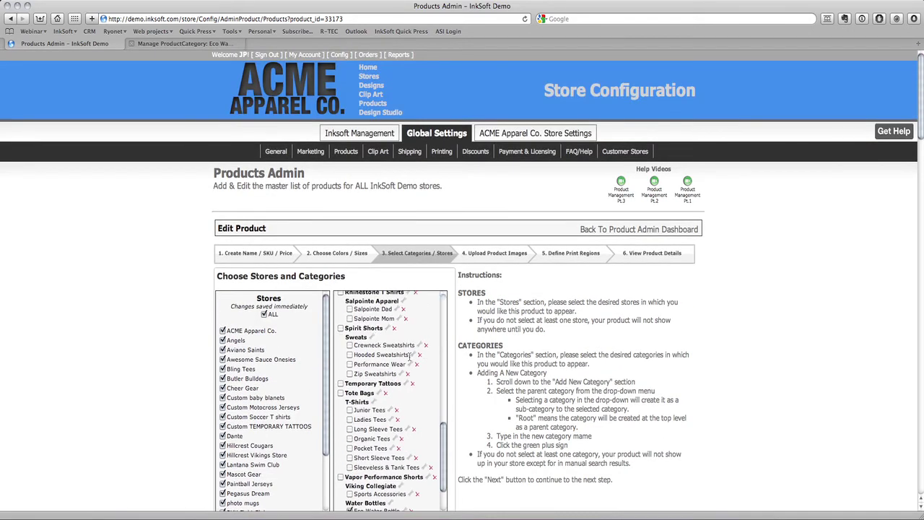
{"action": "scroll", "coordinate": [405, 226], "scroll_direction": "up", "scroll_amount": 2}
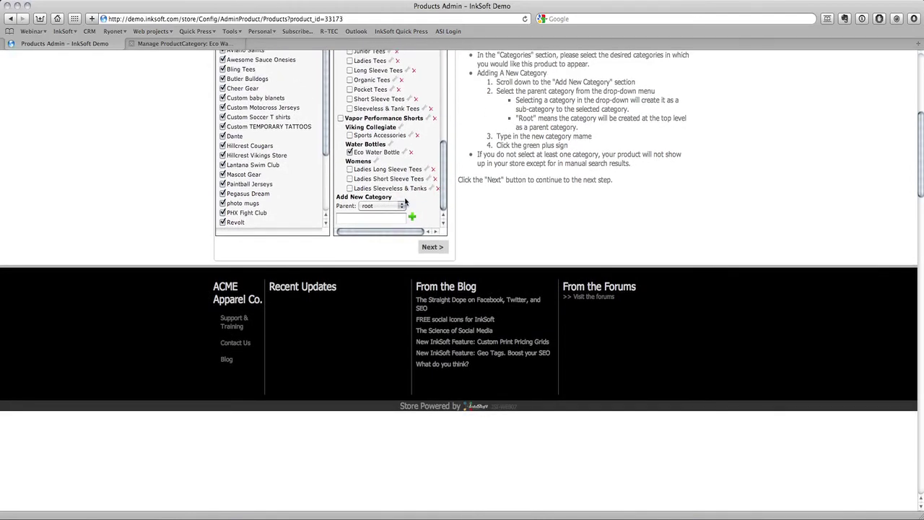
{"action": "left_click", "coordinate": [433, 247]}
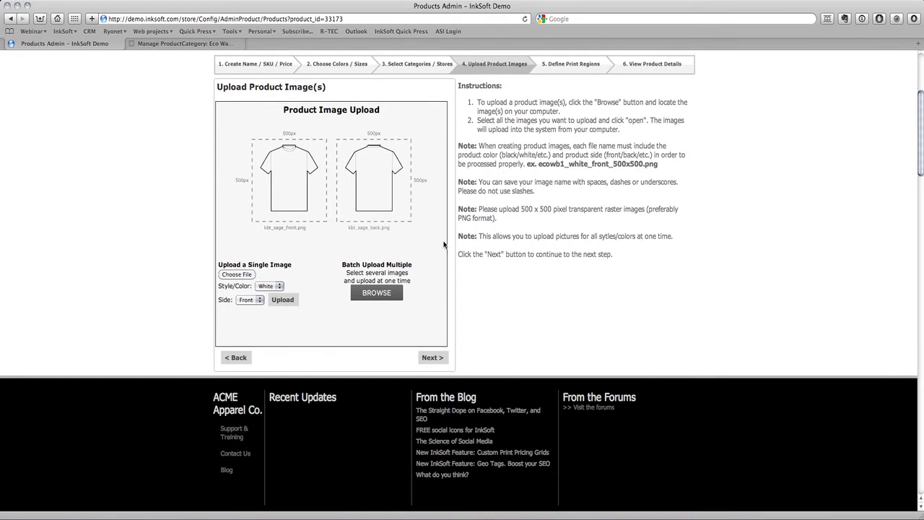
Step: Switch to Photoshop, delete the red rectangle from the bottle image, and return to the browser's upload page
{"action": "left_click", "coordinate": [314, 515]}
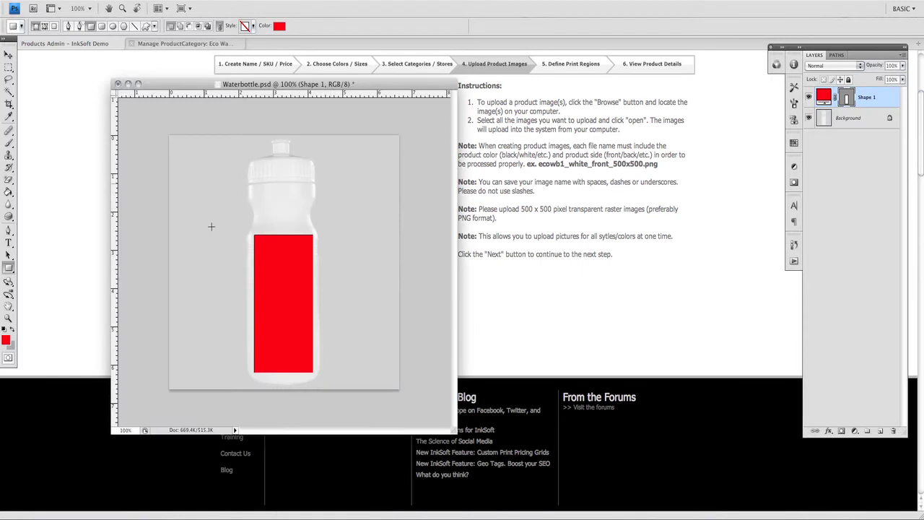
{"action": "left_click", "coordinate": [9, 55]}
{"action": "key", "text": "Delete"}
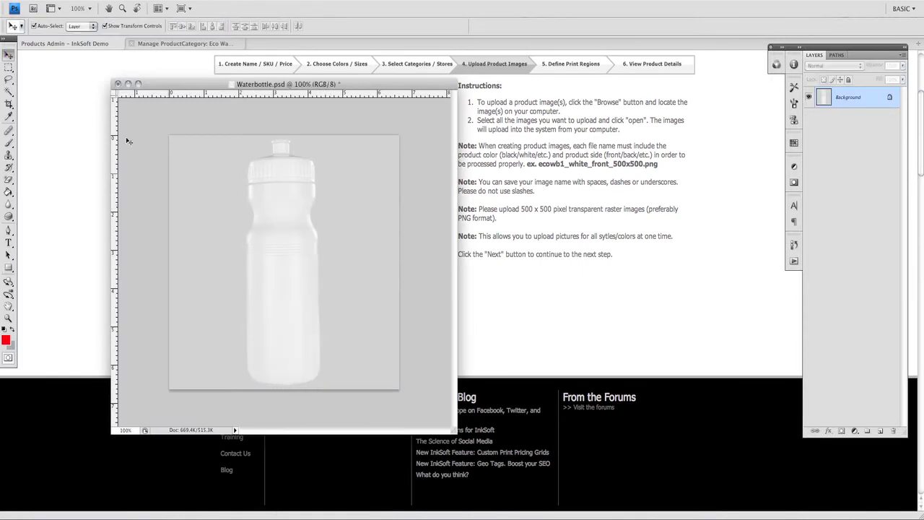
{"action": "left_click", "coordinate": [70, 110]}
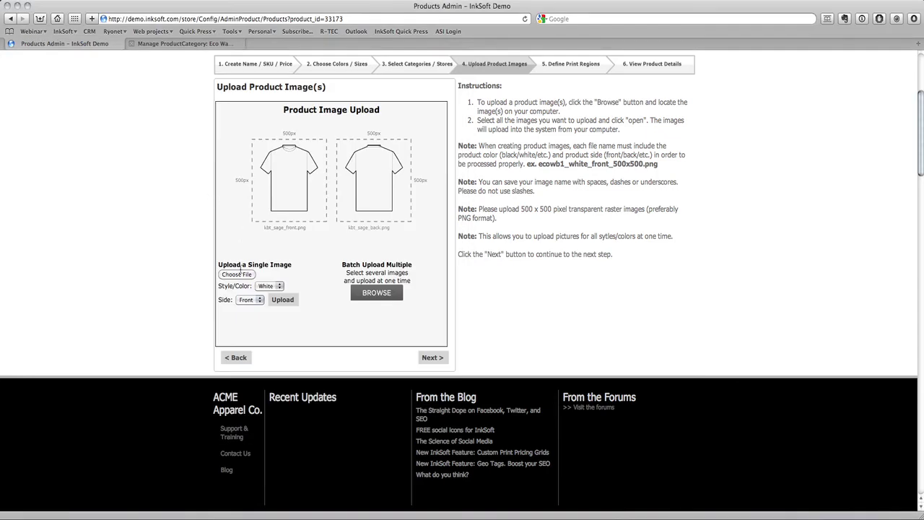
Step: Upload Waterbottle.png from the desktop's Water Bottle folder as the single Front image for the White style
{"action": "left_click", "coordinate": [238, 274]}
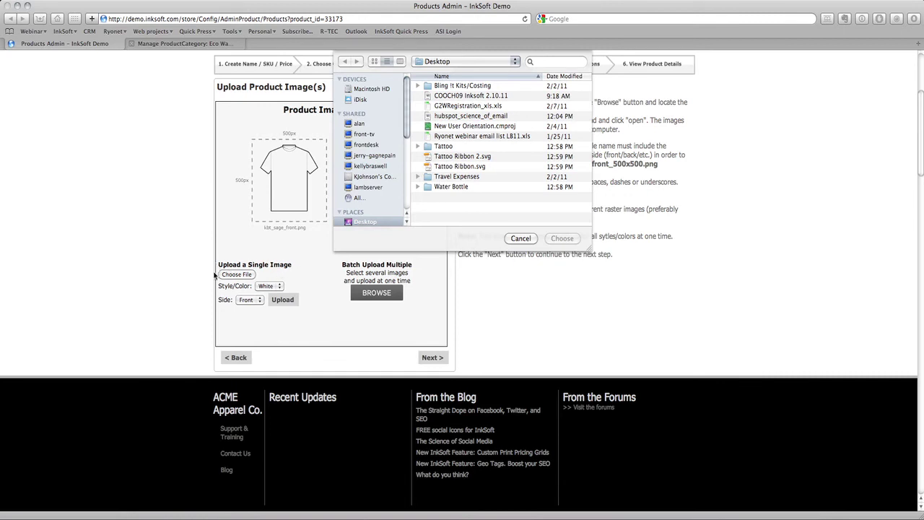
{"action": "double_click", "coordinate": [442, 187]}
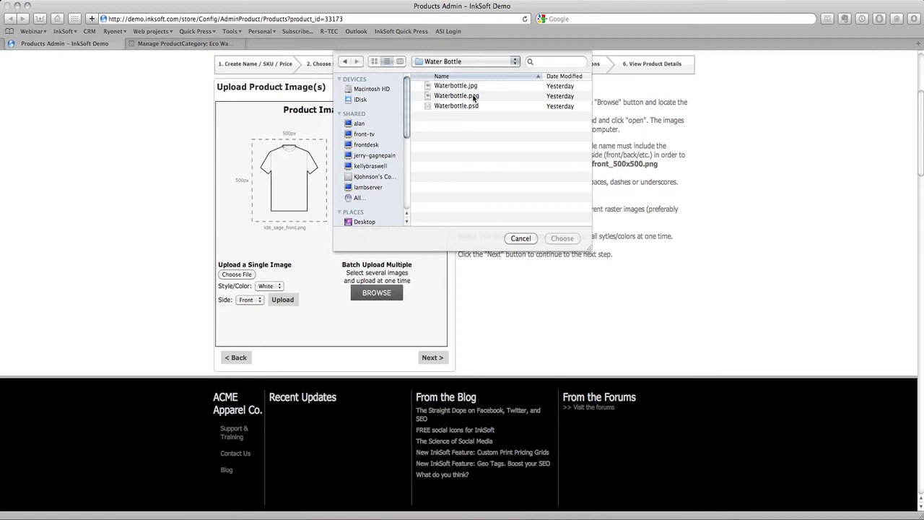
{"action": "left_click", "coordinate": [455, 96]}
{"action": "left_click", "coordinate": [562, 238]}
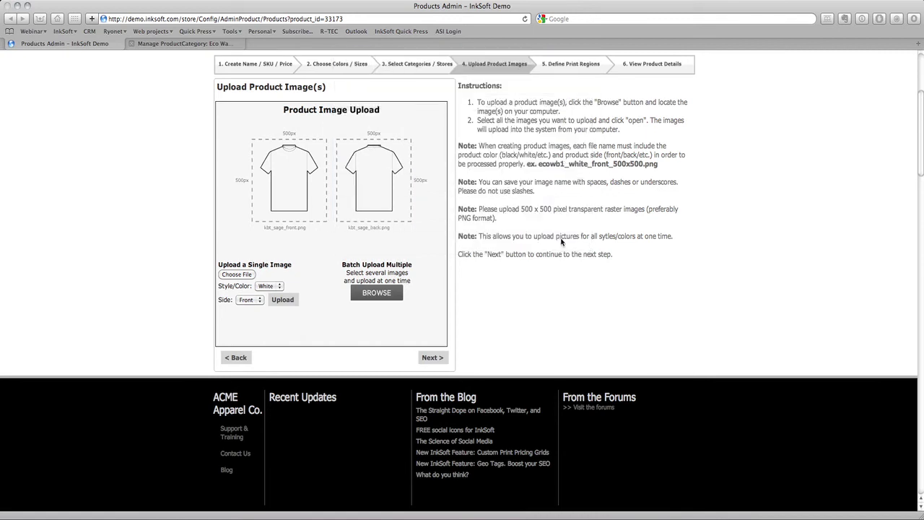
{"action": "left_click", "coordinate": [282, 300]}
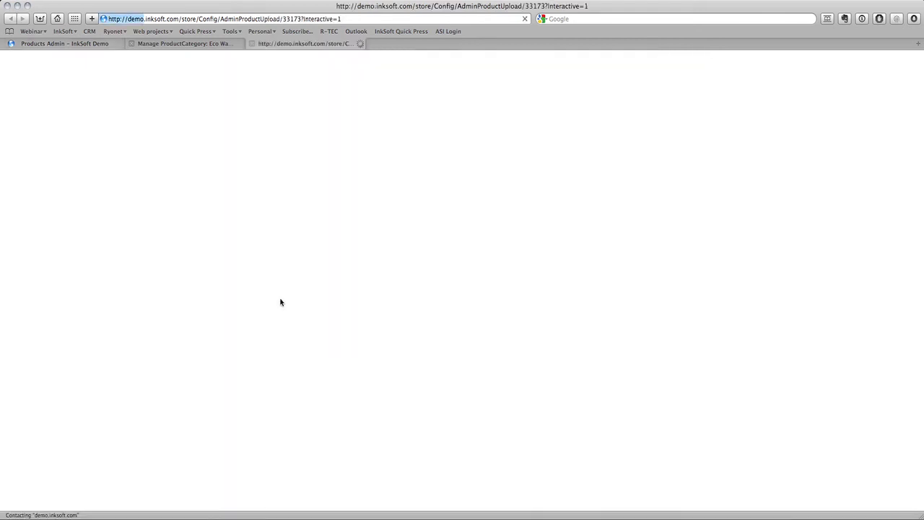
{"action": "left_click", "coordinate": [167, 44]}
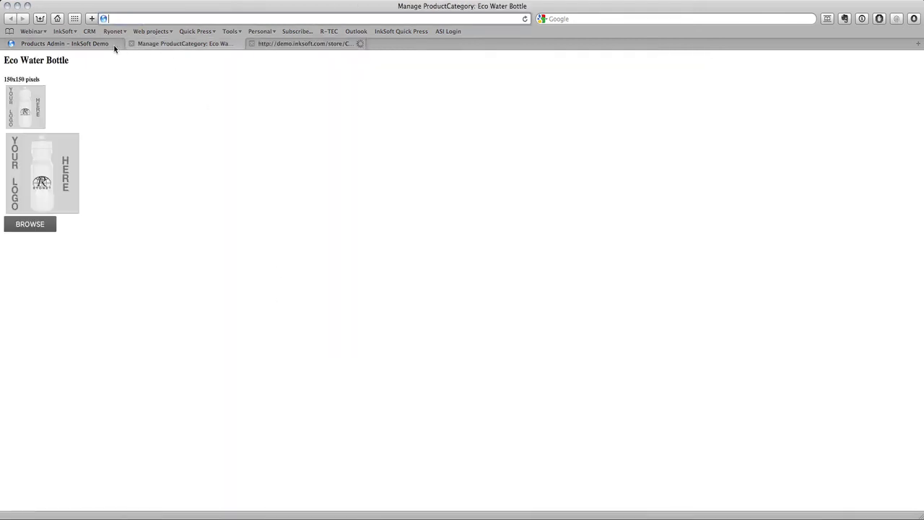
{"action": "left_click", "coordinate": [99, 44]}
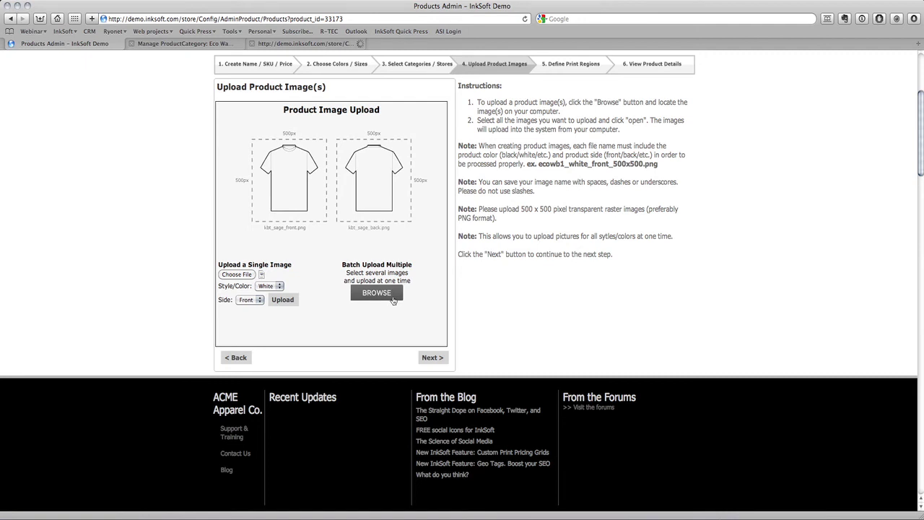
{"action": "left_click", "coordinate": [305, 45]}
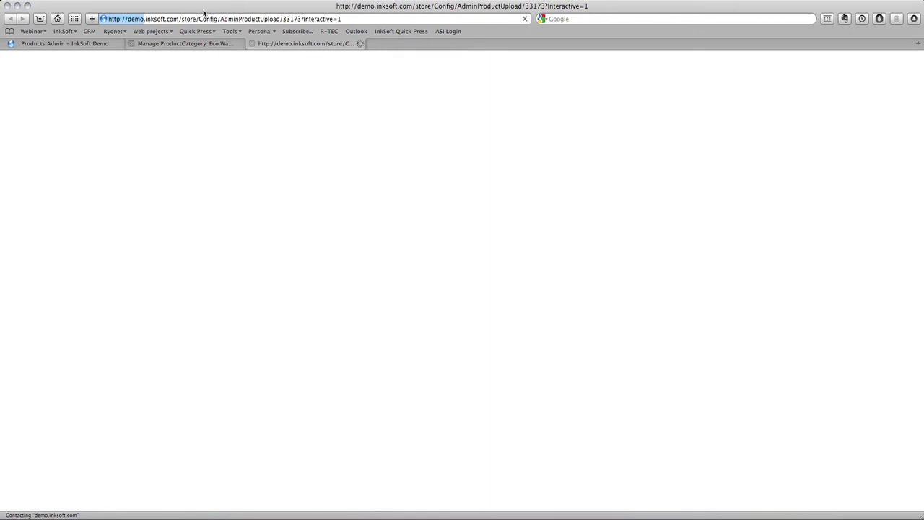
{"action": "left_click", "coordinate": [92, 44]}
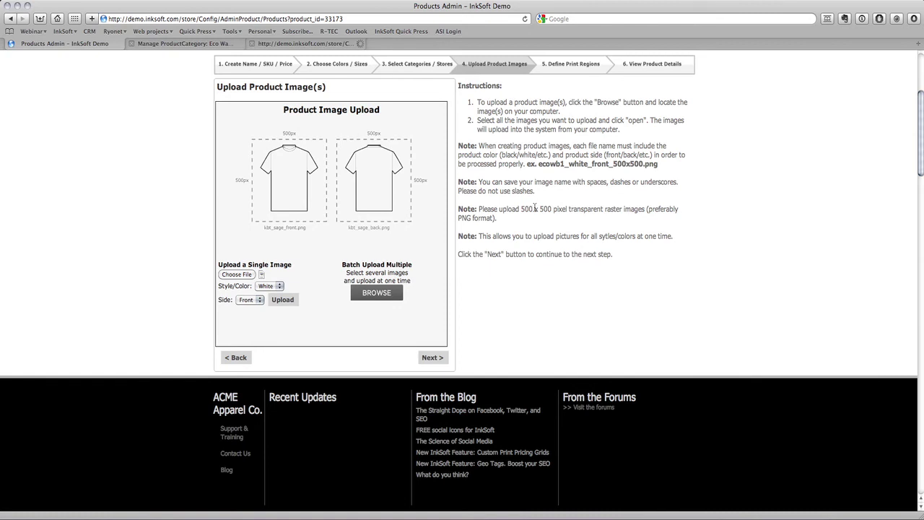
Step: Continue to the print region definition, keep Front as the first region's side, and look through the available print widths
{"action": "left_click", "coordinate": [433, 360]}
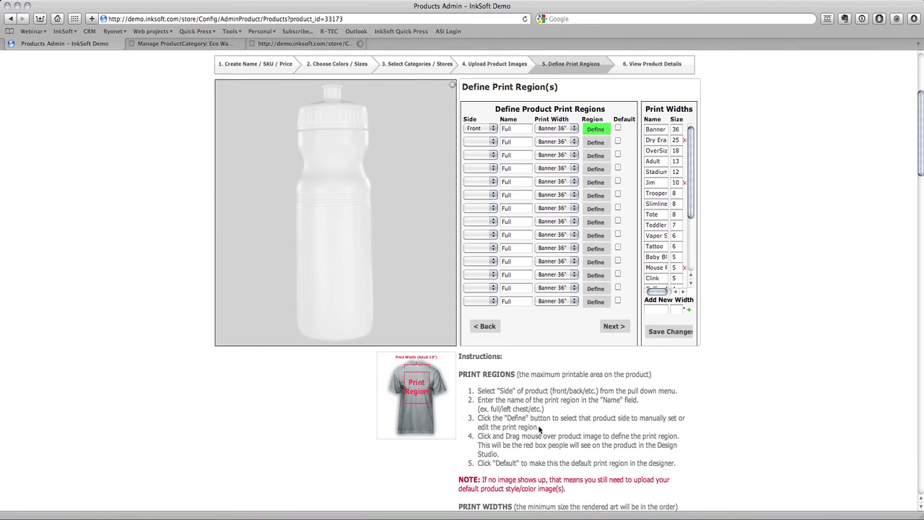
{"action": "scroll", "coordinate": [540, 431], "scroll_direction": "down", "scroll_amount": 2}
{"action": "scroll", "coordinate": [521, 386], "scroll_direction": "down", "scroll_amount": 1}
{"action": "scroll", "coordinate": [473, 337], "scroll_direction": "up", "scroll_amount": 5}
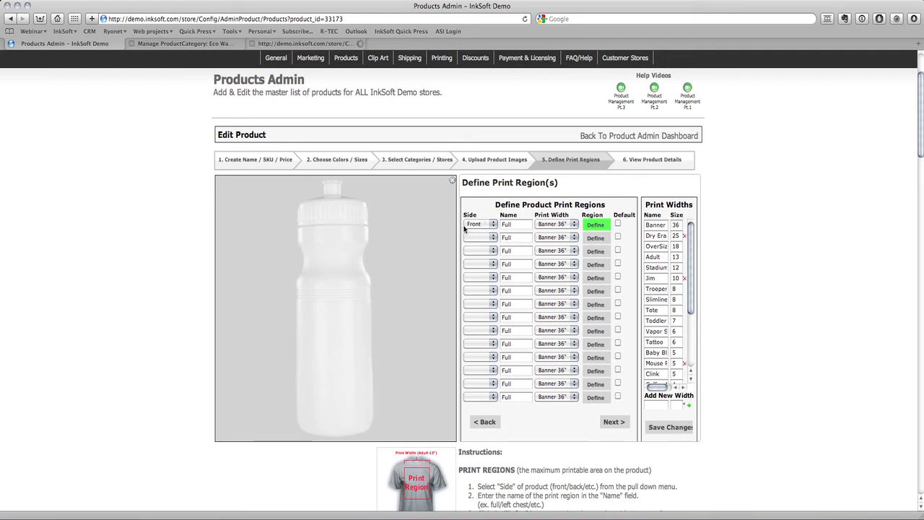
{"action": "left_click", "coordinate": [486, 224]}
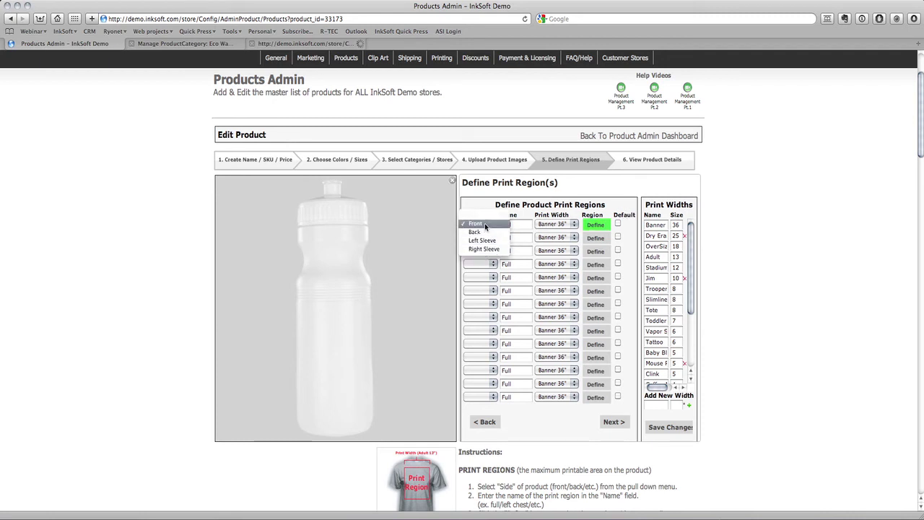
{"action": "left_click", "coordinate": [484, 225]}
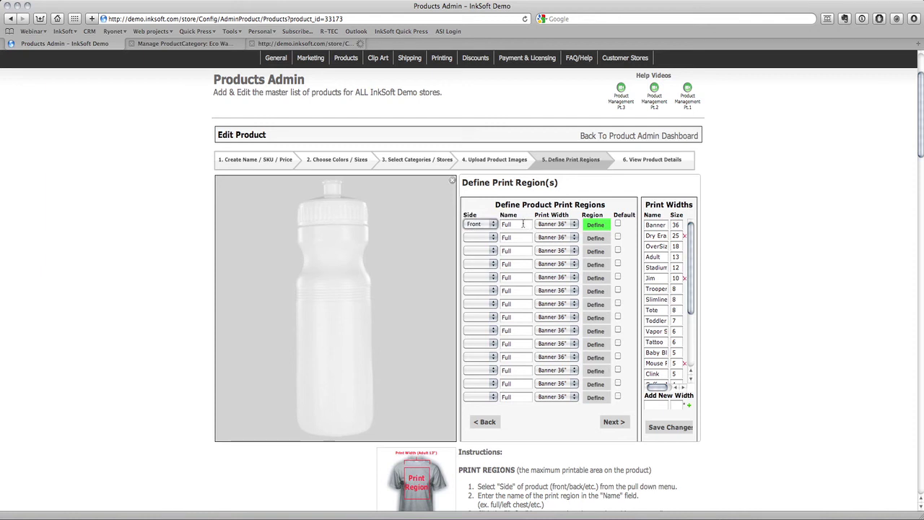
{"action": "left_click", "coordinate": [554, 225]}
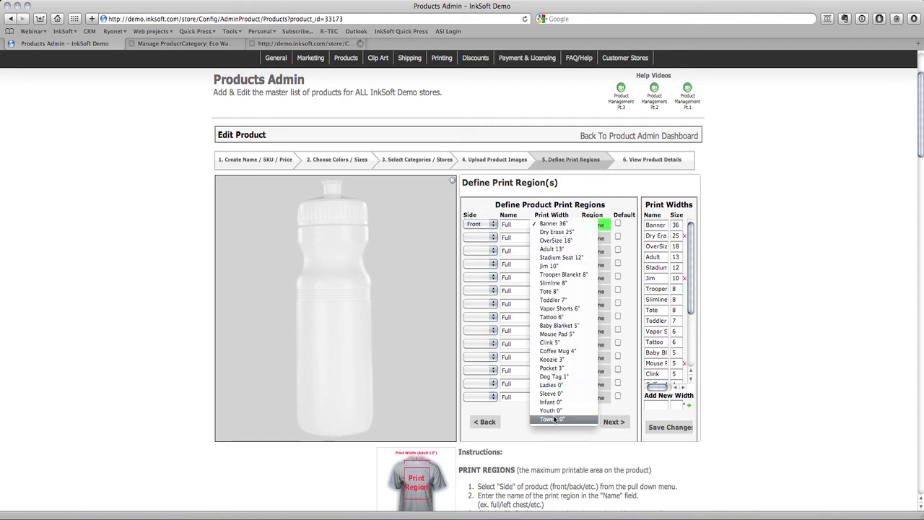
{"action": "left_click", "coordinate": [590, 185]}
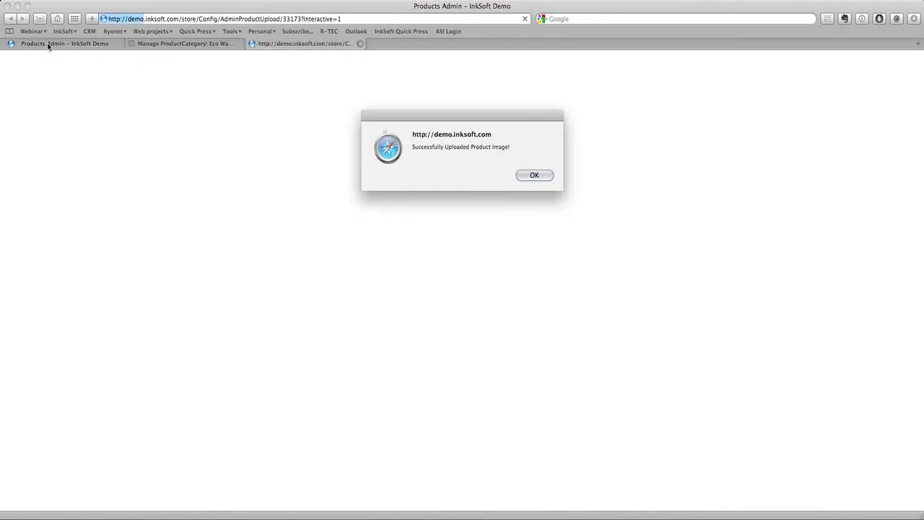
Step: Dismiss the image upload message and draw the Front print region over the lower body of the bottle in Products Admin
{"action": "left_click", "coordinate": [529, 175]}
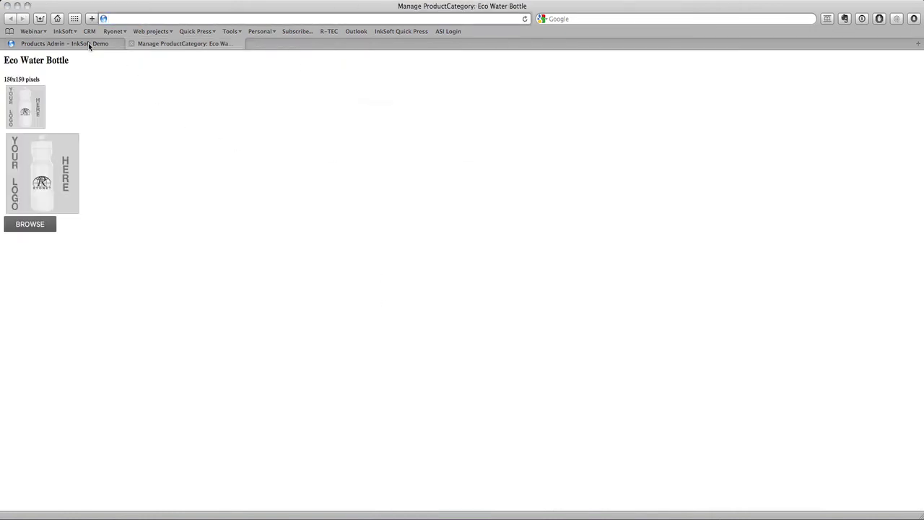
{"action": "left_click", "coordinate": [89, 44]}
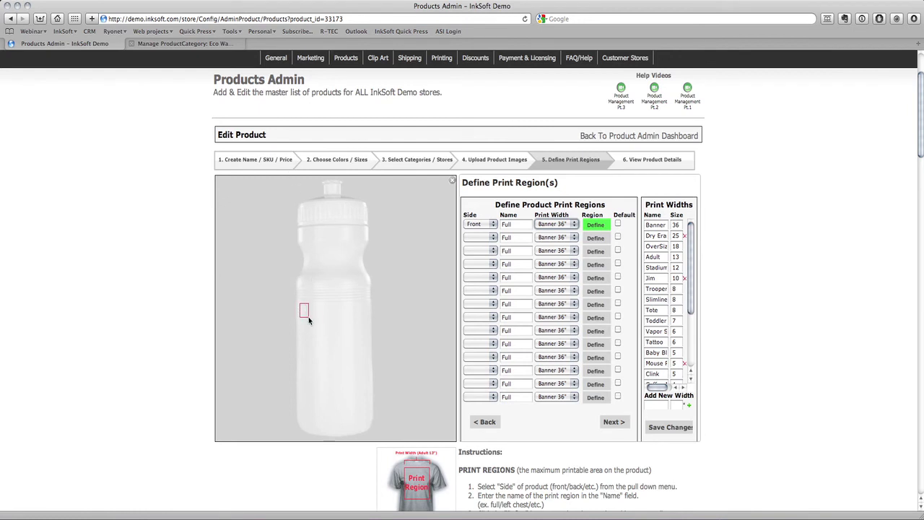
{"action": "left_click_drag", "start_coordinate": [308, 316], "coordinate": [369, 426]}
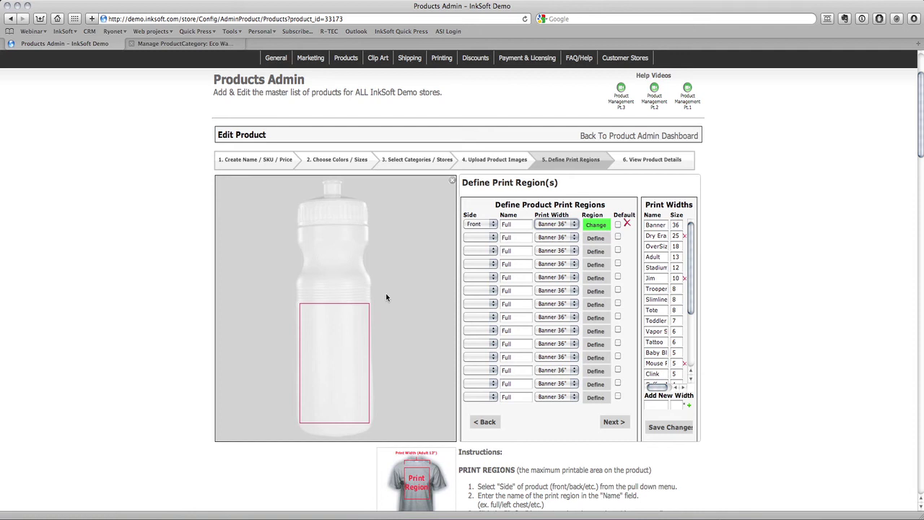
Step: Add a new print width named Water Bottle with a size of 3 inches
{"action": "left_click", "coordinate": [654, 405]}
{"action": "left_click_drag", "start_coordinate": [691, 241], "coordinate": [695, 328]}
{"action": "left_click", "coordinate": [660, 406]}
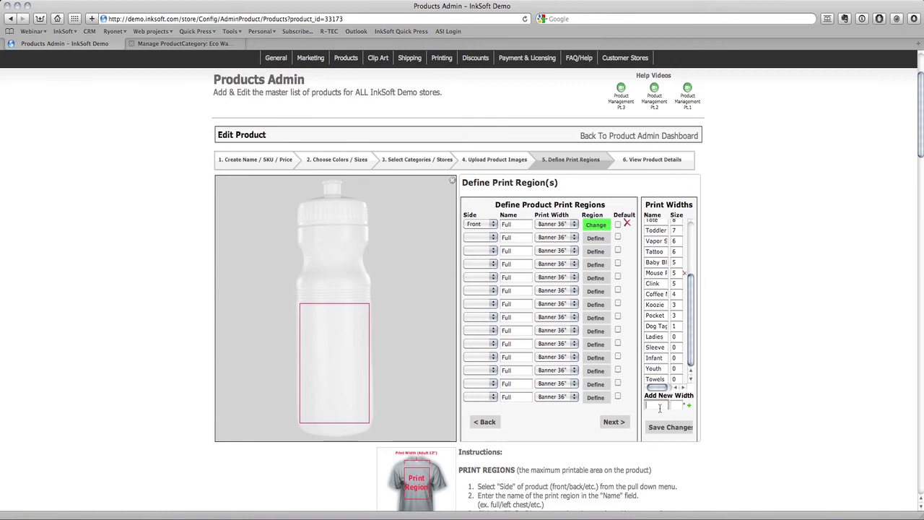
{"action": "type", "text": "Water Bottle"}
{"action": "left_click", "coordinate": [676, 405]}
{"action": "type", "text": "3"}
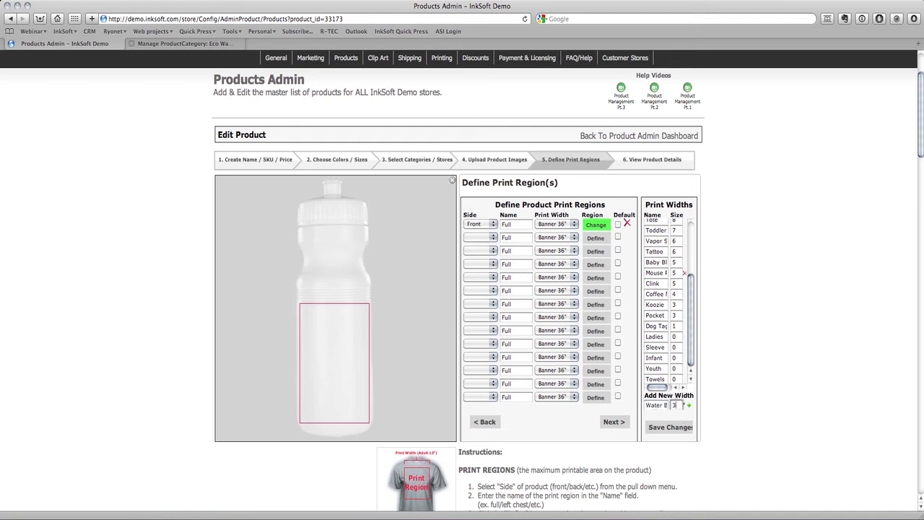
{"action": "left_click", "coordinate": [689, 406]}
Step: Assign the Water Bottle 3" print width to the Front region, make it the default, and save on to the product details
{"action": "left_click", "coordinate": [572, 223]}
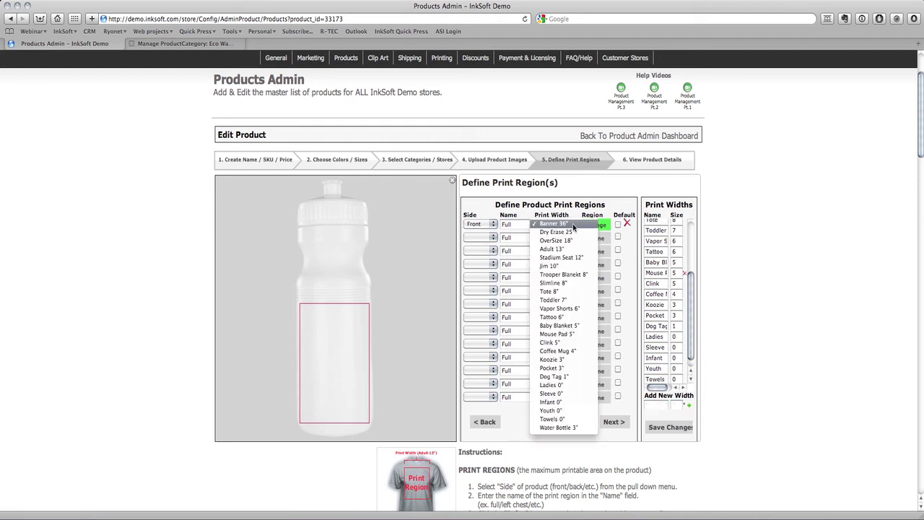
{"action": "left_click", "coordinate": [567, 428]}
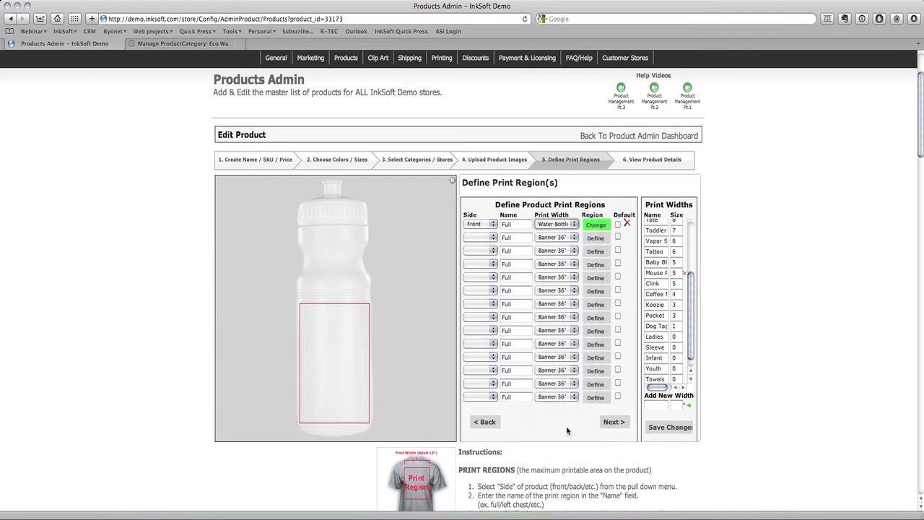
{"action": "left_click", "coordinate": [617, 224]}
{"action": "scroll", "coordinate": [596, 330], "scroll_direction": "down", "scroll_amount": 1}
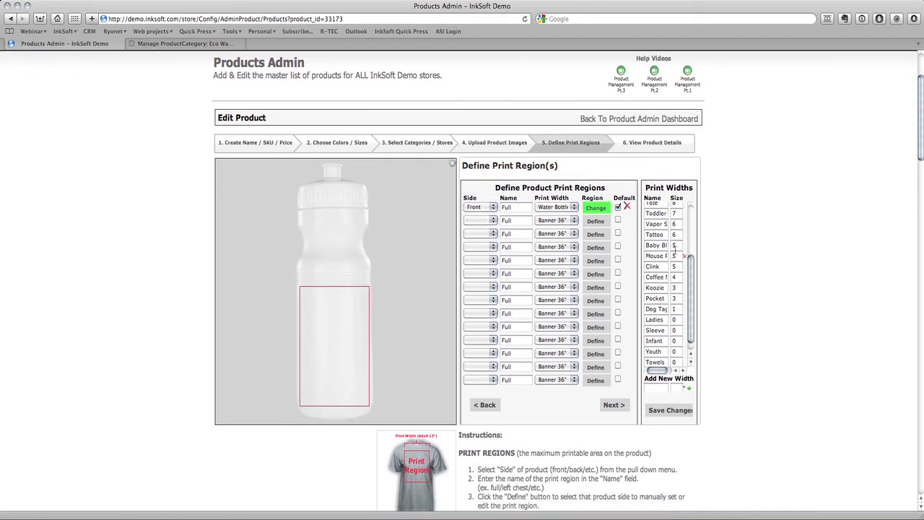
{"action": "left_click", "coordinate": [622, 407]}
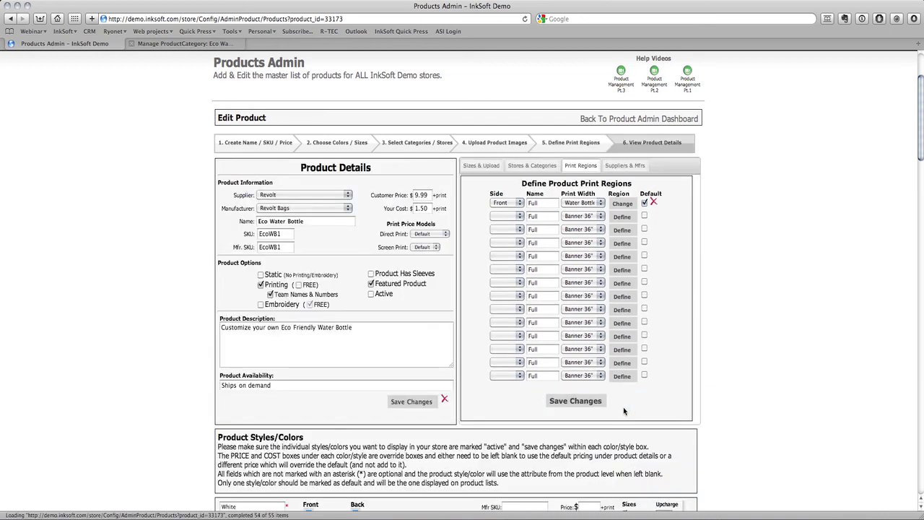
{"action": "left_click", "coordinate": [534, 175]}
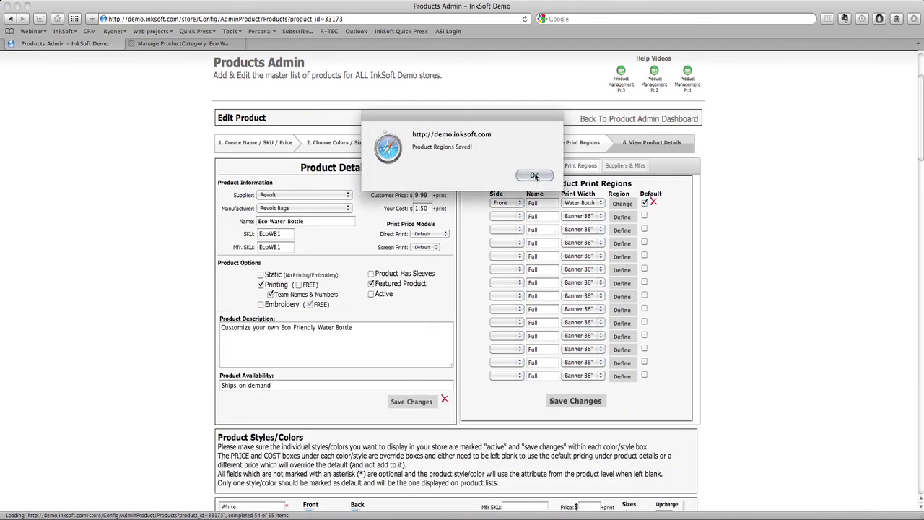
Step: Review the supplier choices in the Eco Water Bottle's product details, leaving Revolt selected
{"action": "scroll", "coordinate": [418, 232], "scroll_direction": "down", "scroll_amount": 2}
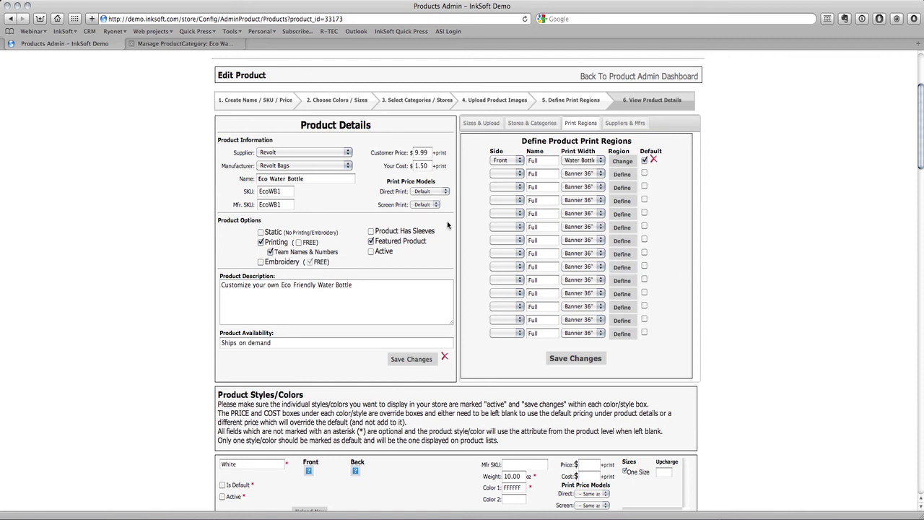
{"action": "left_click", "coordinate": [309, 154]}
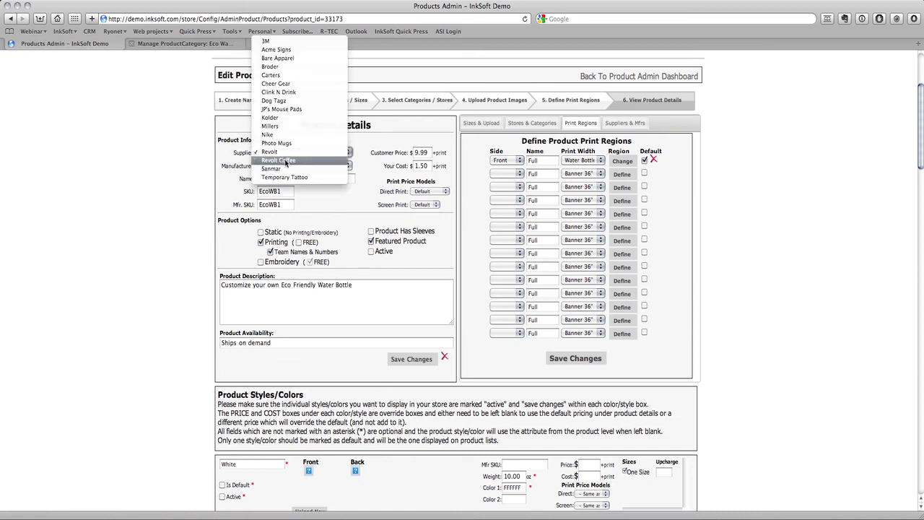
{"action": "key", "text": "k"}
{"action": "key", "text": "Return"}
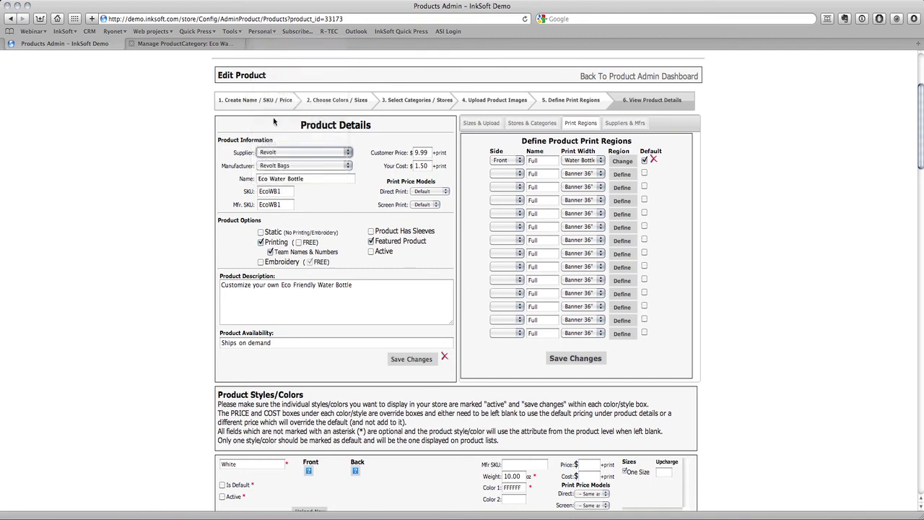
Step: Set the Eco Water Bottle's supplier and manufacturer to Kolder, and check its White style in the styles and colors section
{"action": "left_click", "coordinate": [279, 166]}
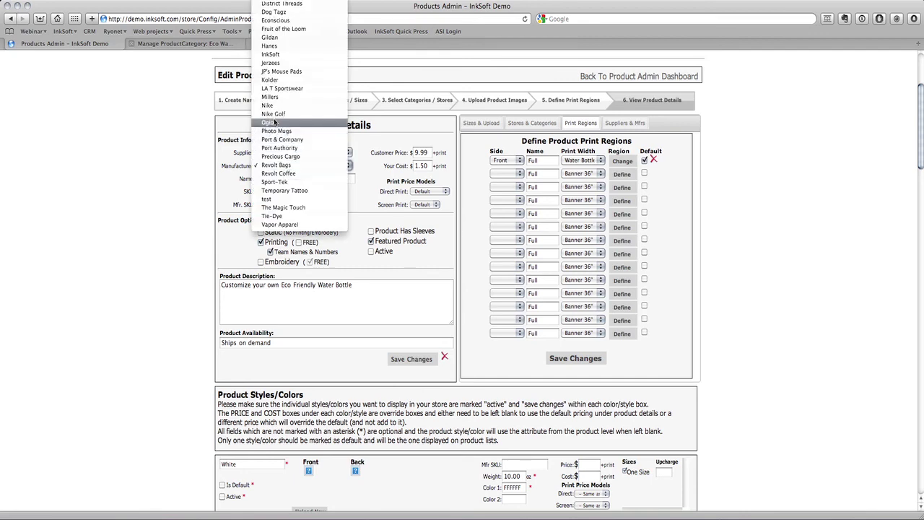
{"action": "left_click", "coordinate": [271, 81]}
{"action": "scroll", "coordinate": [300, 286], "scroll_direction": "down", "scroll_amount": 5}
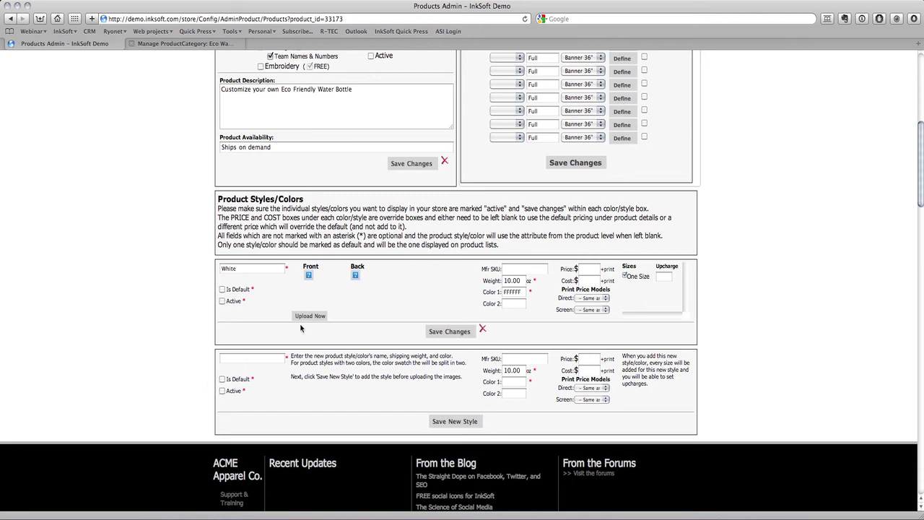
{"action": "left_click", "coordinate": [234, 359]}
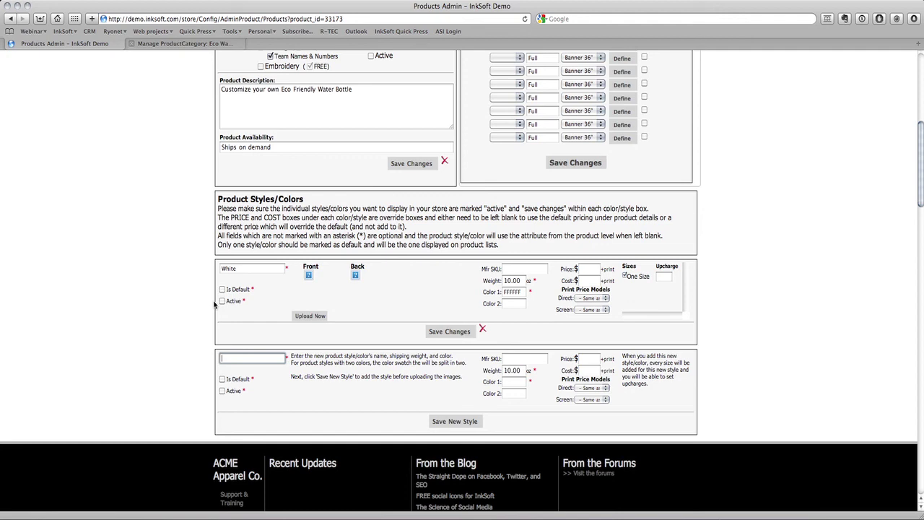
{"action": "scroll", "coordinate": [214, 305], "scroll_direction": "up", "scroll_amount": 5}
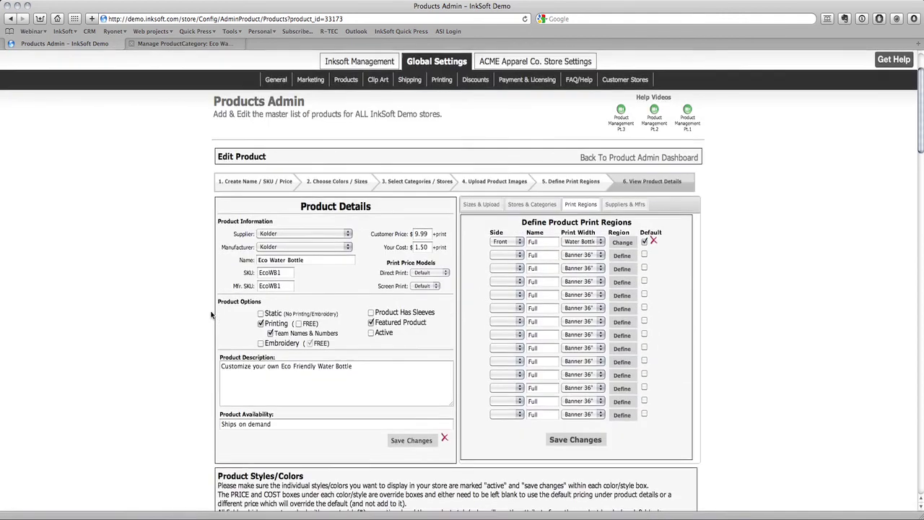
{"action": "scroll", "coordinate": [212, 315], "scroll_direction": "up", "scroll_amount": 2}
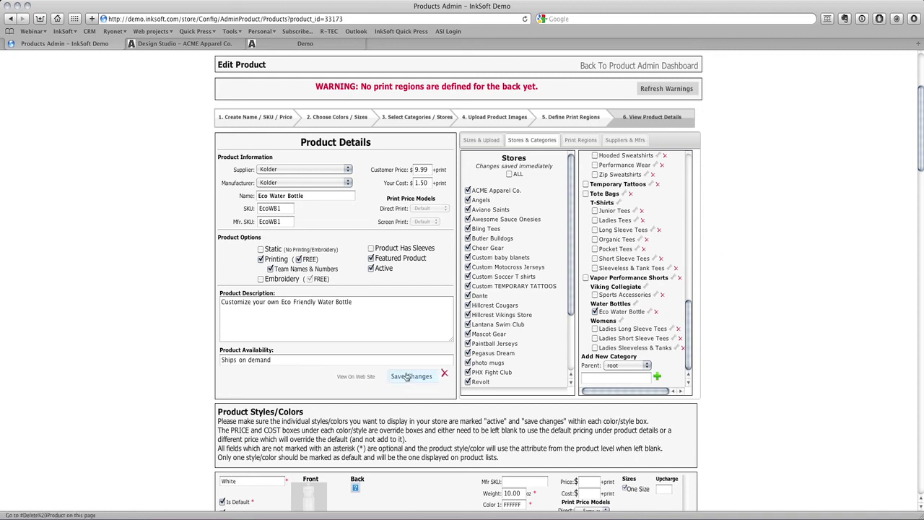
Step: View the Eco Water Bottle's page on the web site and check its description, sizes and quantity pricing
{"action": "left_click", "coordinate": [353, 378]}
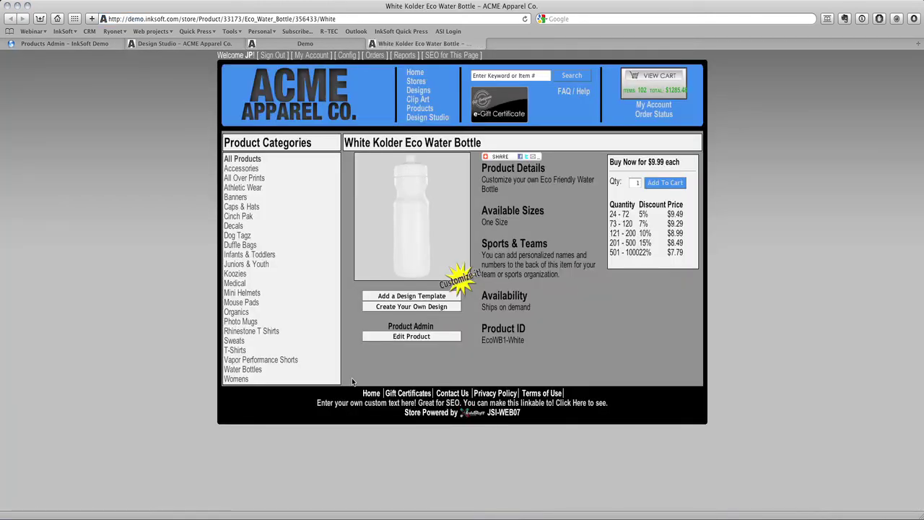
{"action": "mouse_move", "coordinate": [493, 156]}
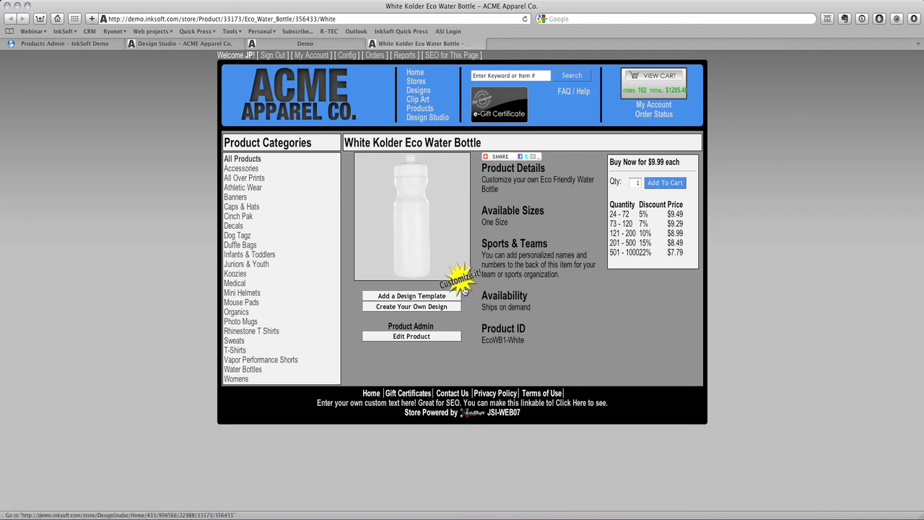
Step: In the Design Studio, reposition the YOUR TEXT lettering inside the bottle's front print region, ending around the upper middle
{"action": "left_click", "coordinate": [284, 45]}
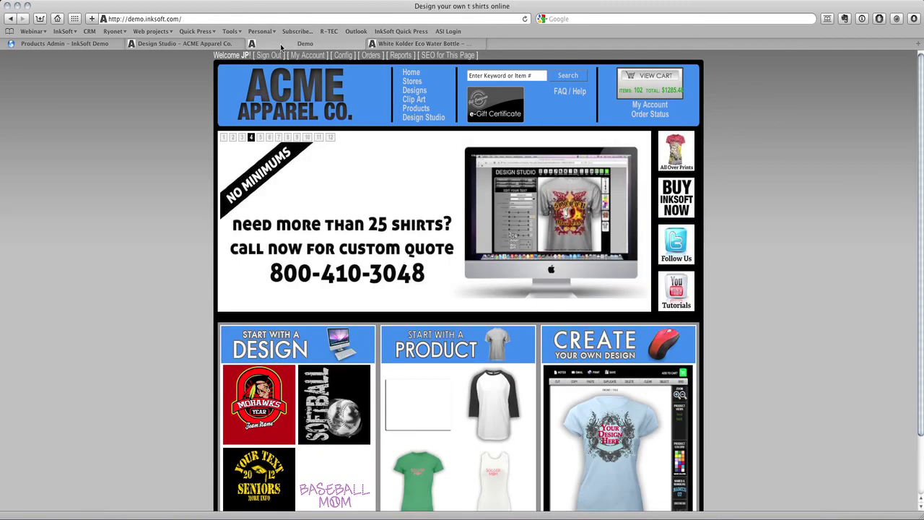
{"action": "left_click", "coordinate": [219, 44]}
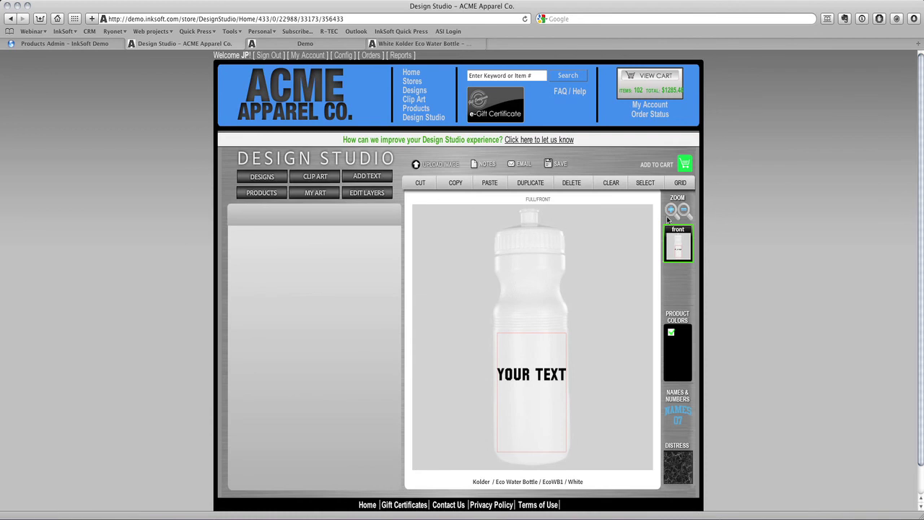
{"action": "mouse_move", "coordinate": [539, 376]}
{"action": "left_mouse_down"}
{"action": "mouse_move", "coordinate": [537, 343]}
{"action": "mouse_move", "coordinate": [540, 382]}
{"action": "left_mouse_up"}
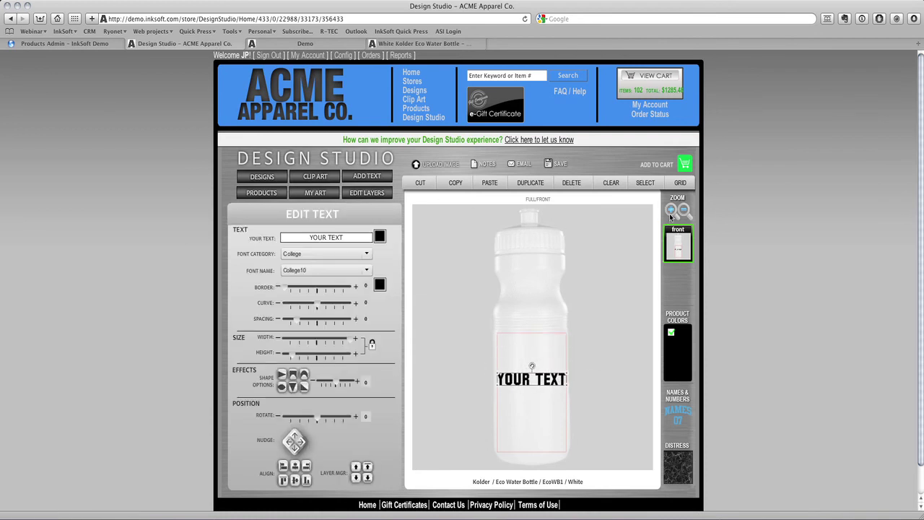
{"action": "left_click", "coordinate": [671, 210]}
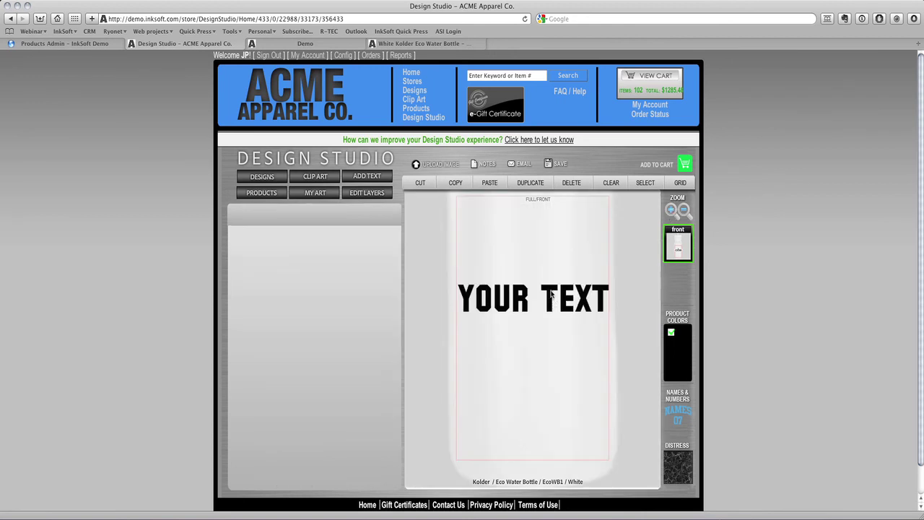
{"action": "left_click_drag", "start_coordinate": [553, 296], "coordinate": [551, 239]}
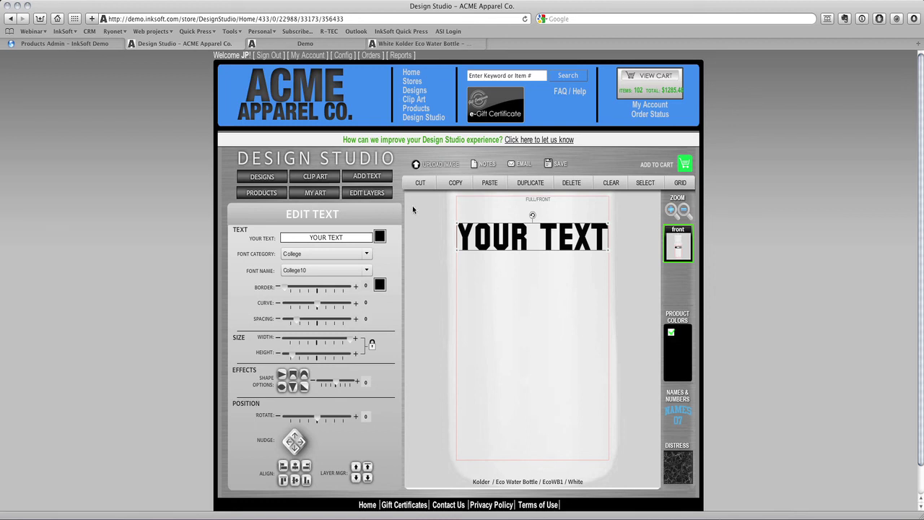
{"action": "left_click_drag", "start_coordinate": [531, 254], "coordinate": [496, 309]}
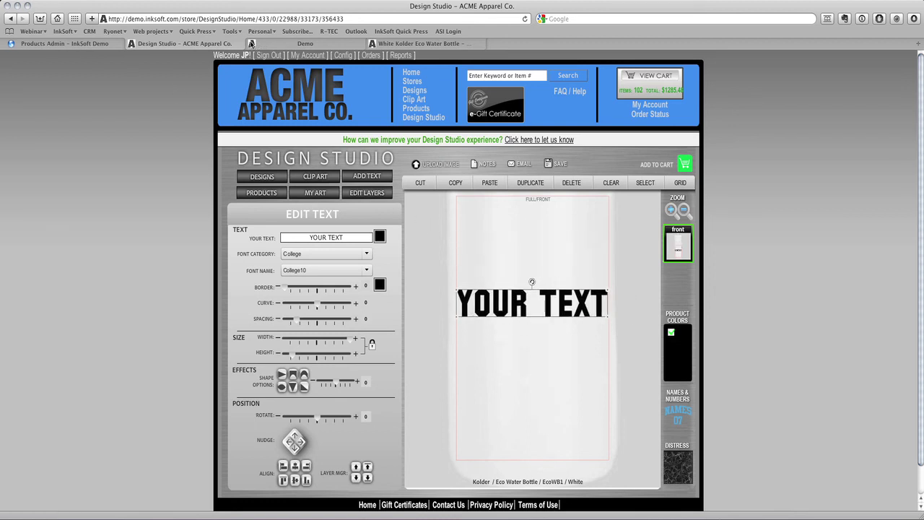
Step: Find the Eco Water Bottle through the store's Water Bottles category, view its product page, and open it for editing
{"action": "left_click", "coordinate": [276, 44]}
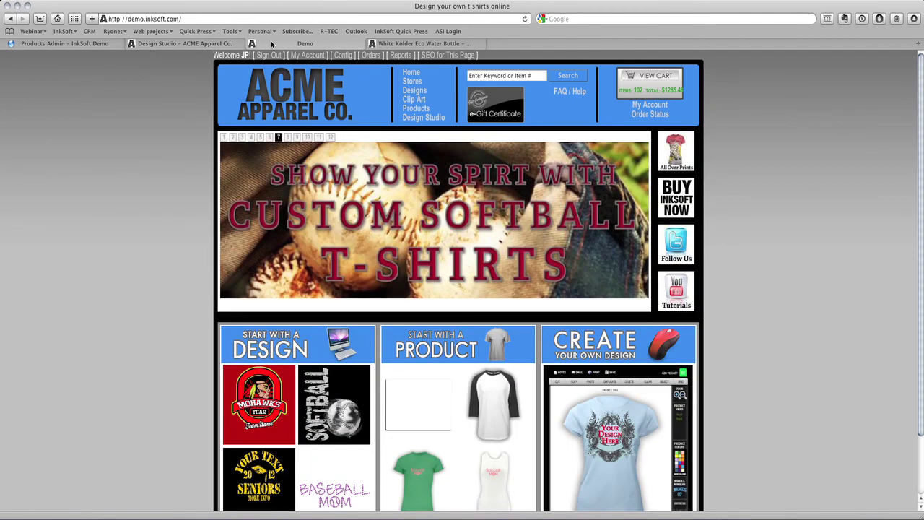
{"action": "left_click", "coordinate": [415, 109]}
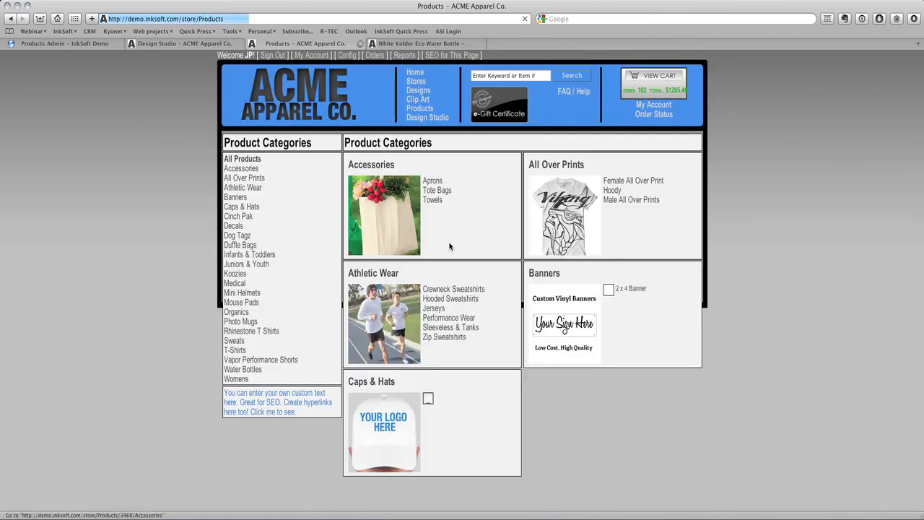
{"action": "scroll", "coordinate": [475, 260], "scroll_direction": "down", "scroll_amount": 5}
{"action": "scroll", "coordinate": [475, 260], "scroll_direction": "down", "scroll_amount": 10}
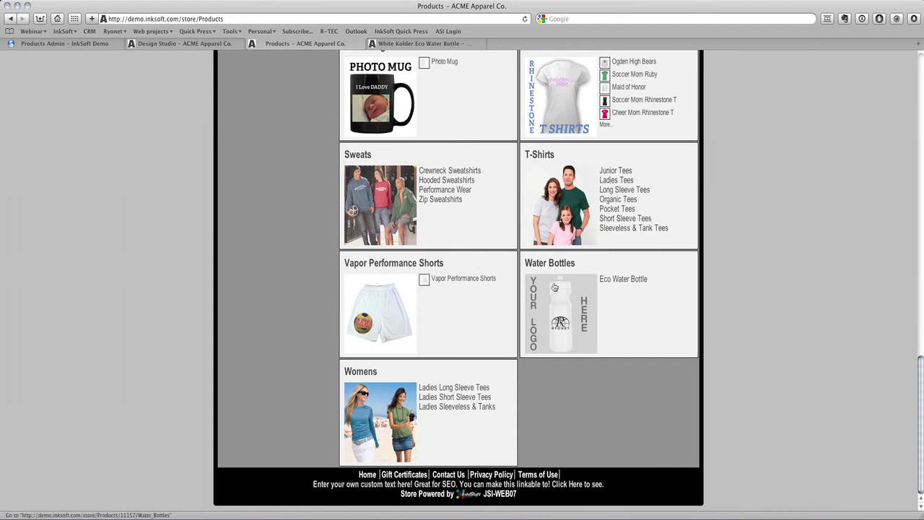
{"action": "left_click", "coordinate": [631, 282]}
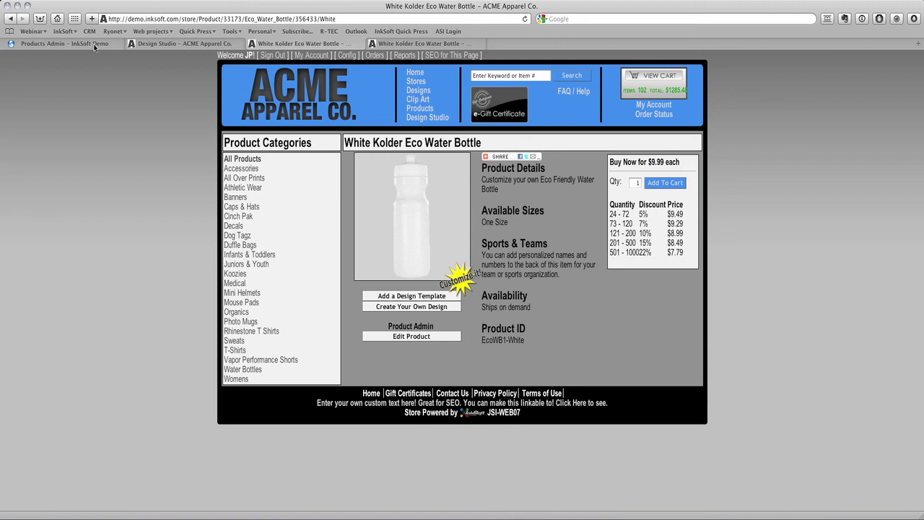
{"action": "left_click", "coordinate": [431, 341]}
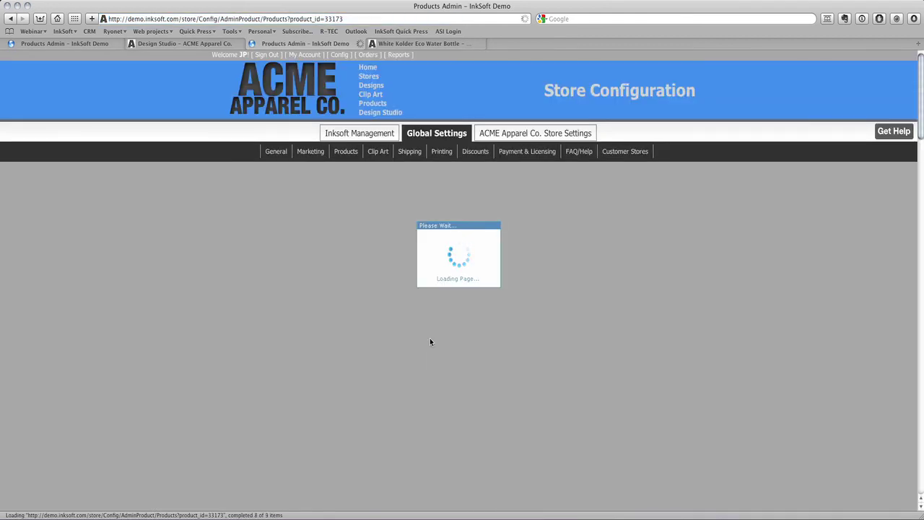
{"action": "left_click", "coordinate": [621, 1]}
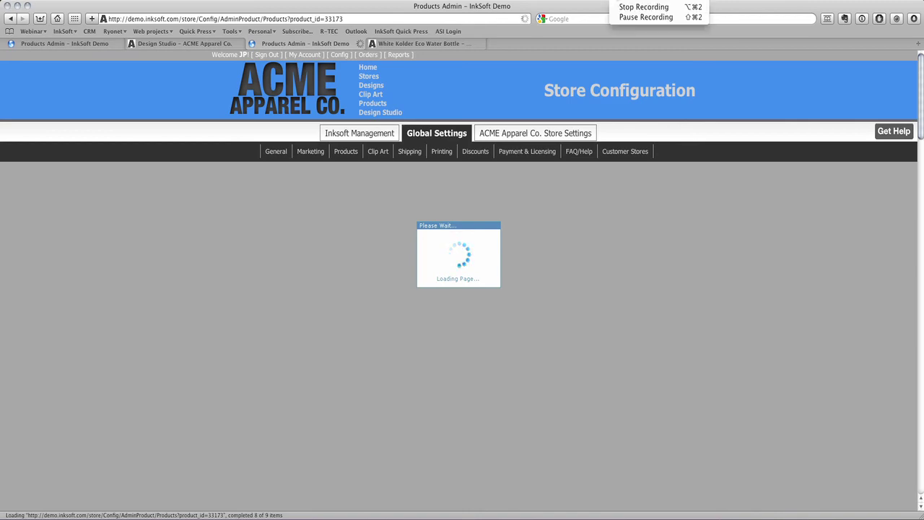